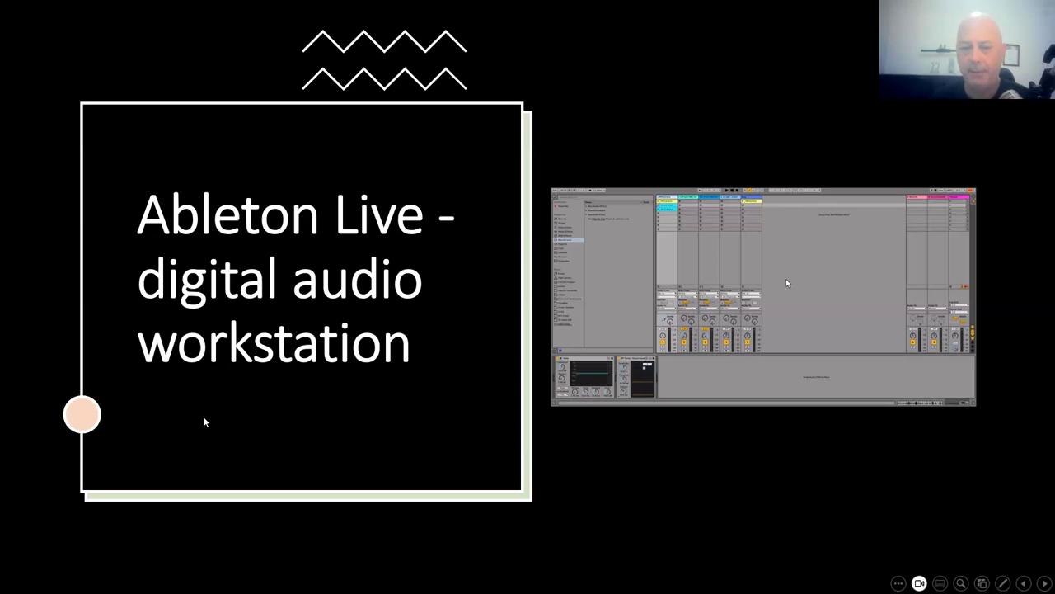
Play the raw M9sample clip on the Raw track for a while and stop that track.
{"action": "key", "text": "Right"}
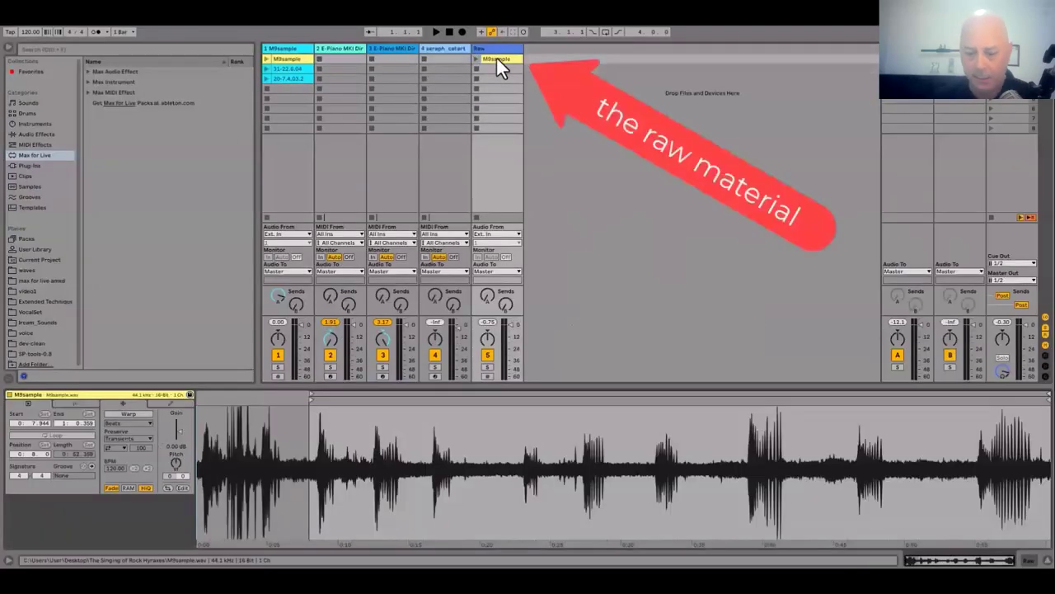
{"action": "left_click", "coordinate": [476, 60]}
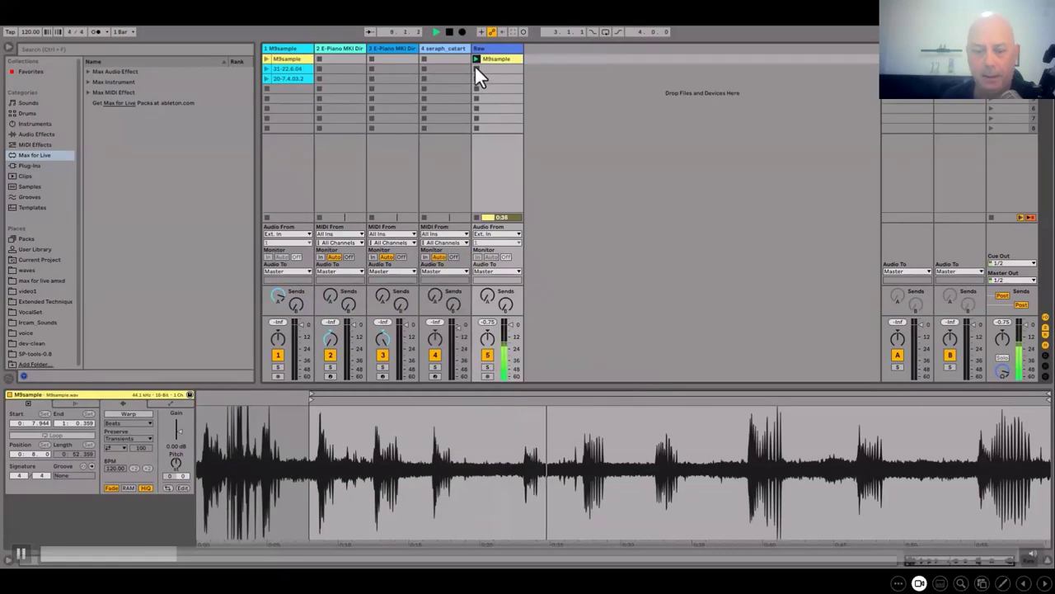
{"action": "left_click", "coordinate": [475, 66]}
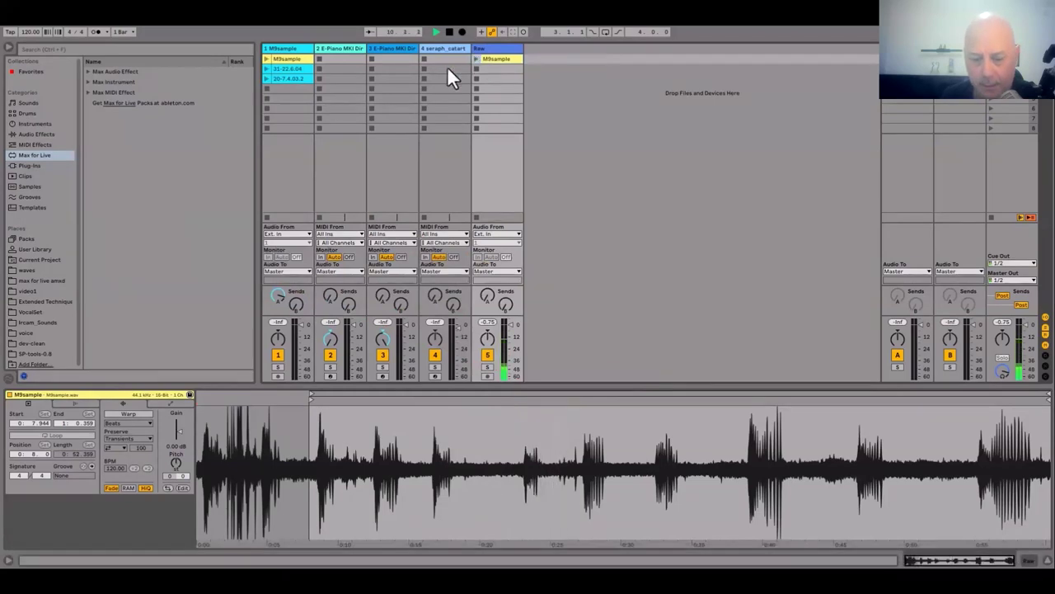
Inspect track 1's M9sample clip and its Gate and Onset Send devices, and launch the clip.
{"action": "left_click", "coordinate": [297, 55]}
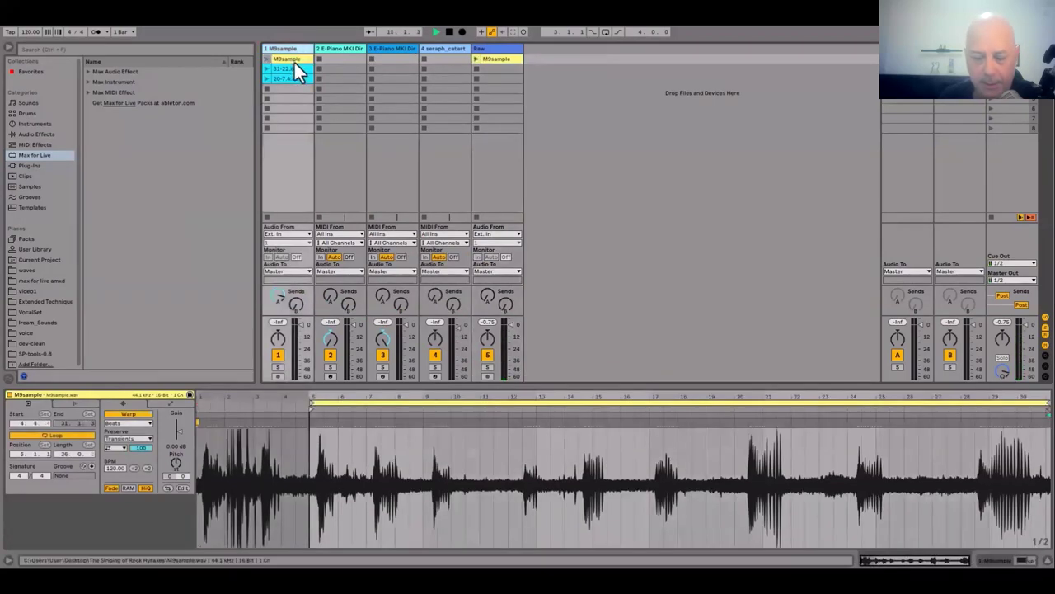
{"action": "left_click", "coordinate": [297, 47]}
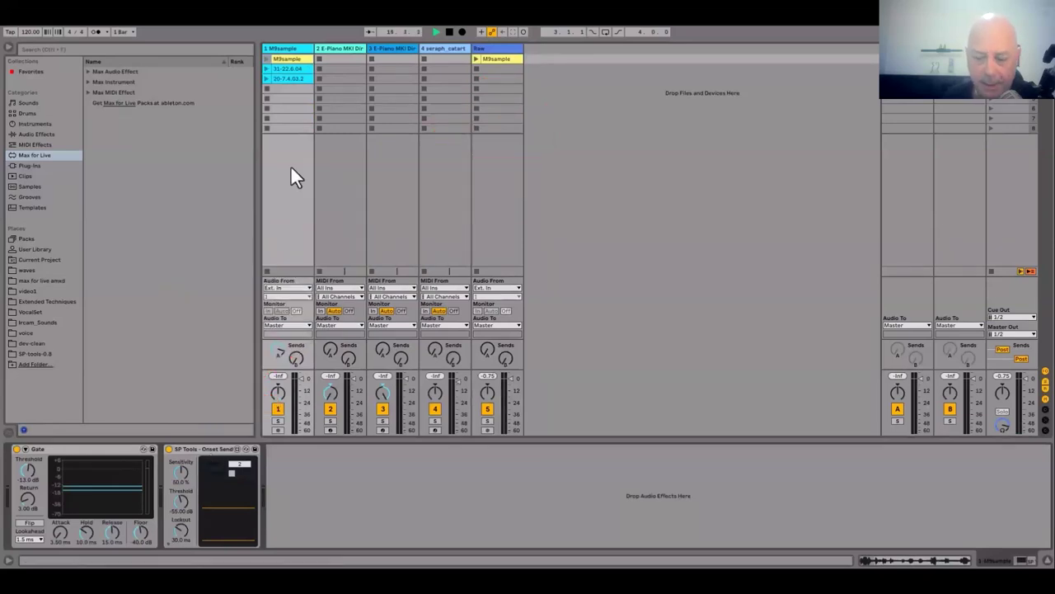
{"action": "left_click", "coordinate": [267, 58]}
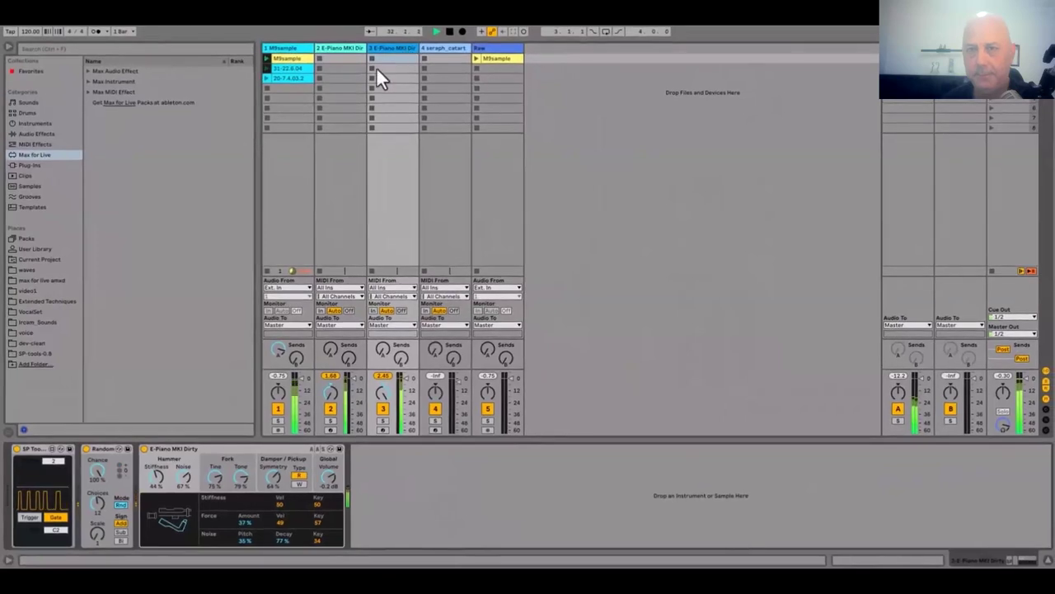
View the waveforms of the M9sample and 31-22.6.04 clips on track 1, and return to the track's device chain.
{"action": "double_click", "coordinate": [298, 59]}
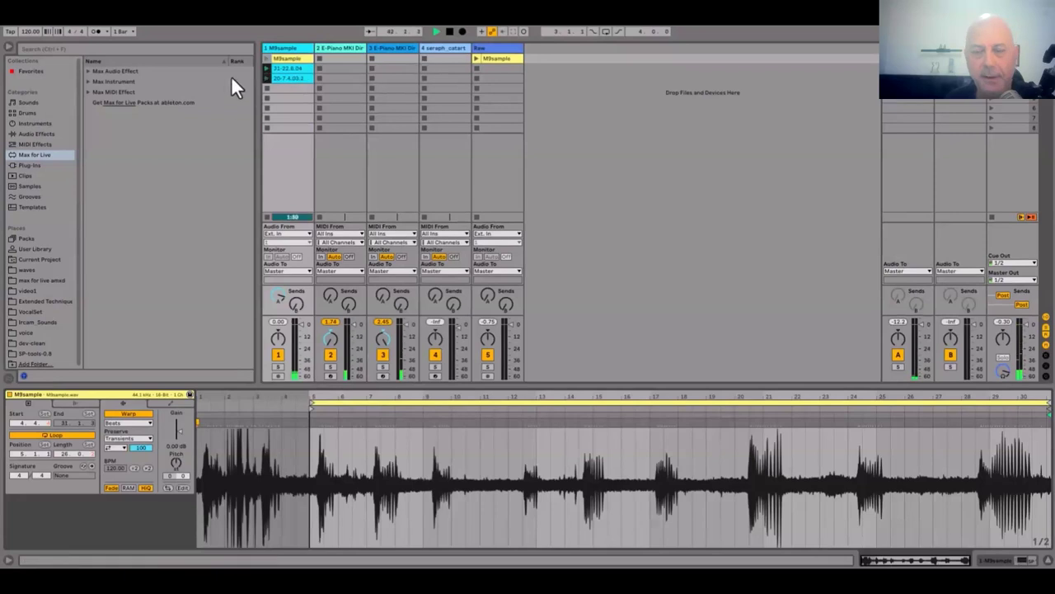
{"action": "left_click", "coordinate": [288, 68]}
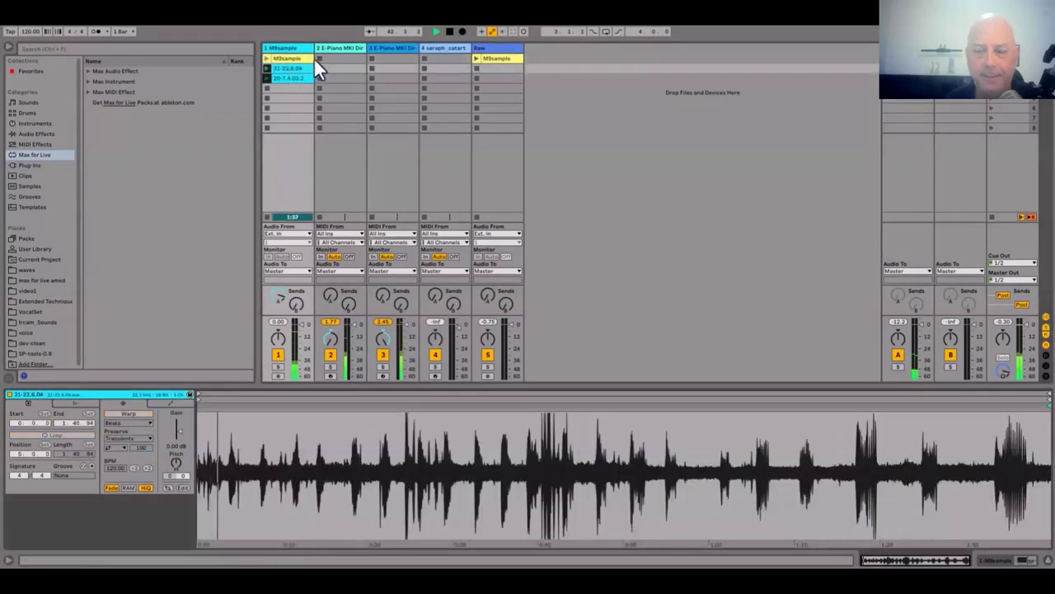
{"action": "left_click", "coordinate": [296, 48]}
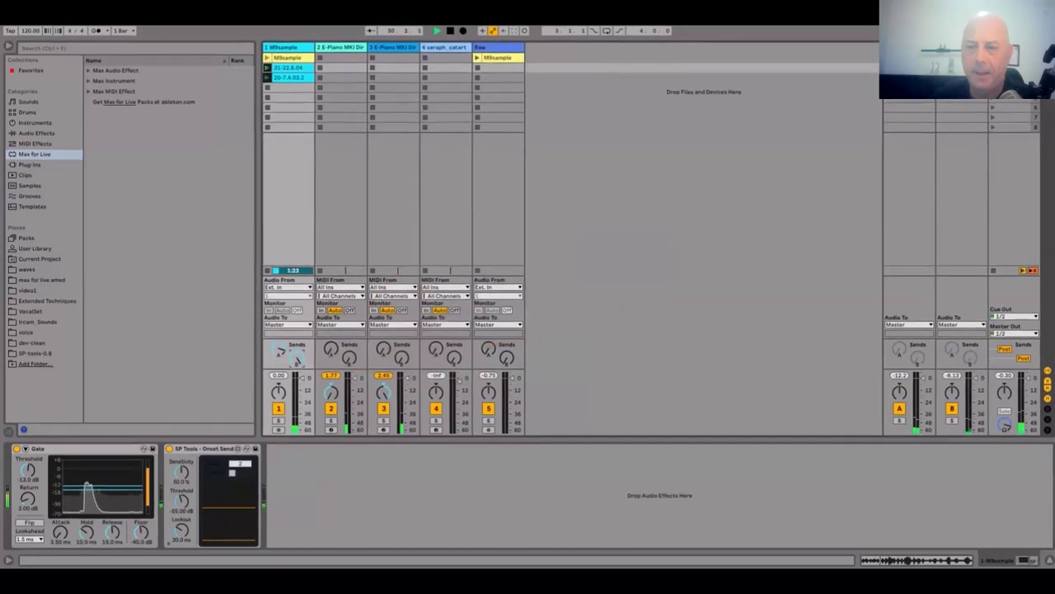
Show the Synchronized! effect on return B and adjust the B sends of tracks 1, 3 and 2 to compare its effect.
{"action": "left_click", "coordinate": [949, 124]}
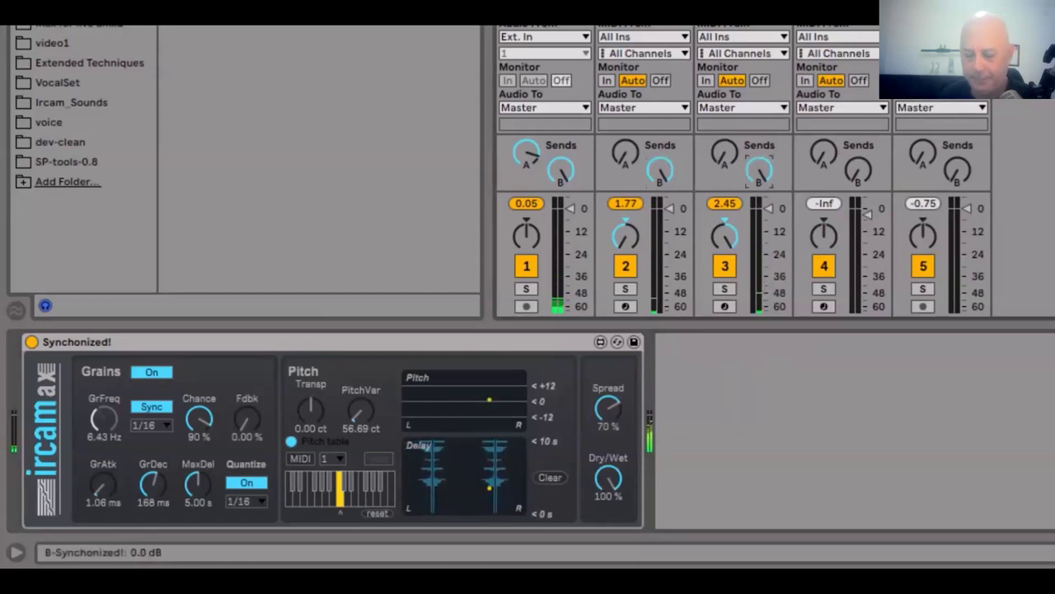
{"action": "left_click", "coordinate": [560, 171]}
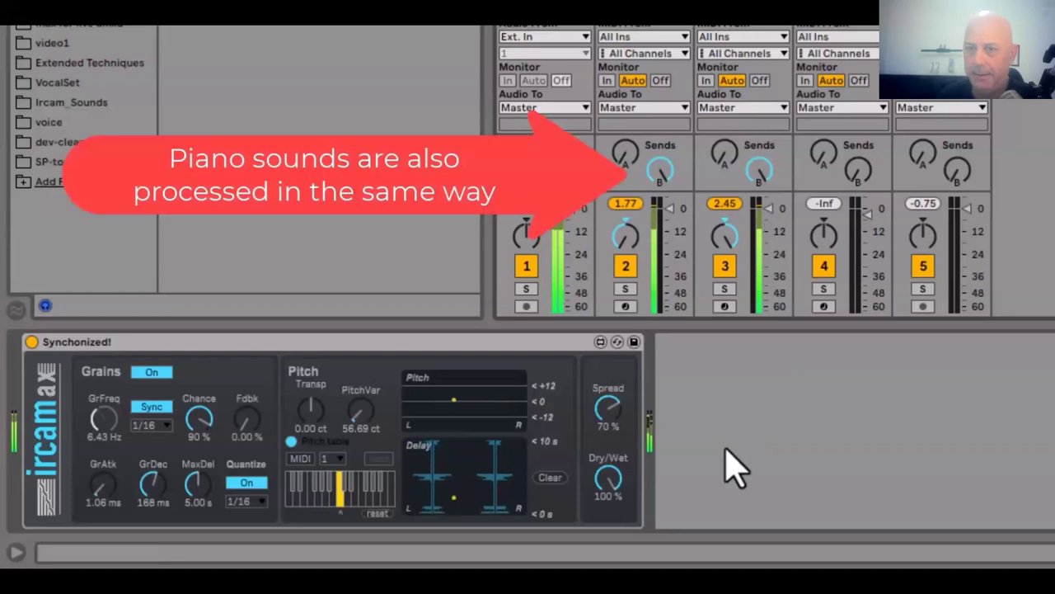
{"action": "left_click", "coordinate": [759, 171]}
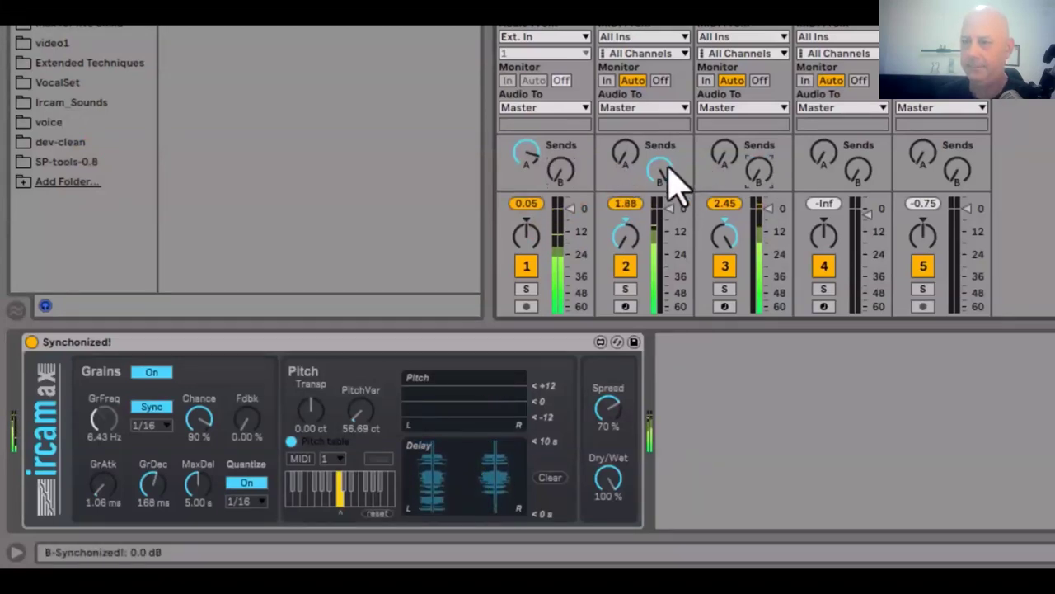
{"action": "left_click_drag", "start_coordinate": [660, 189], "coordinate": [659, 181]}
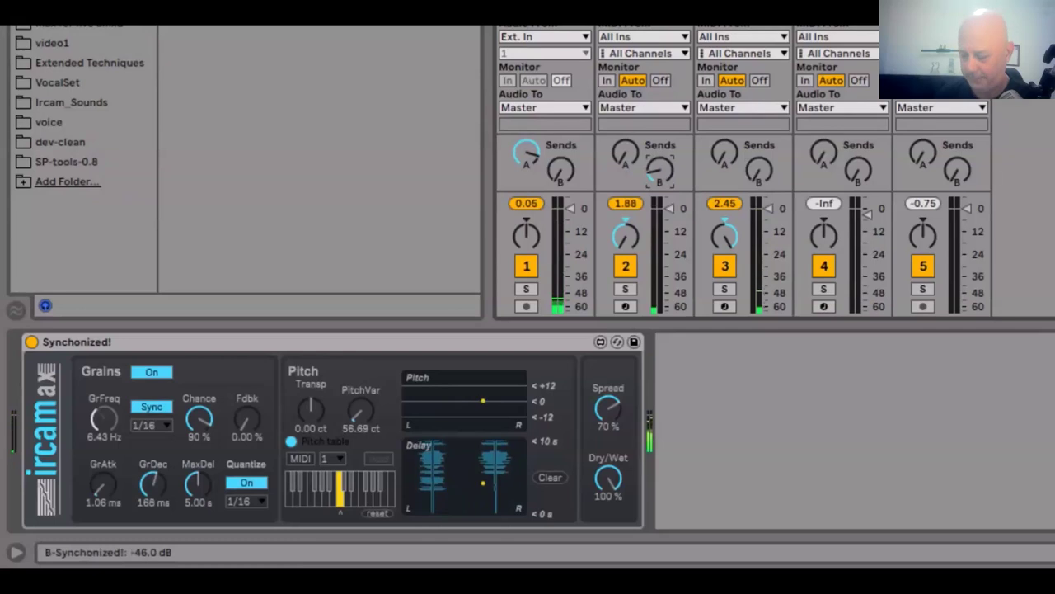
{"action": "left_click", "coordinate": [652, 177]}
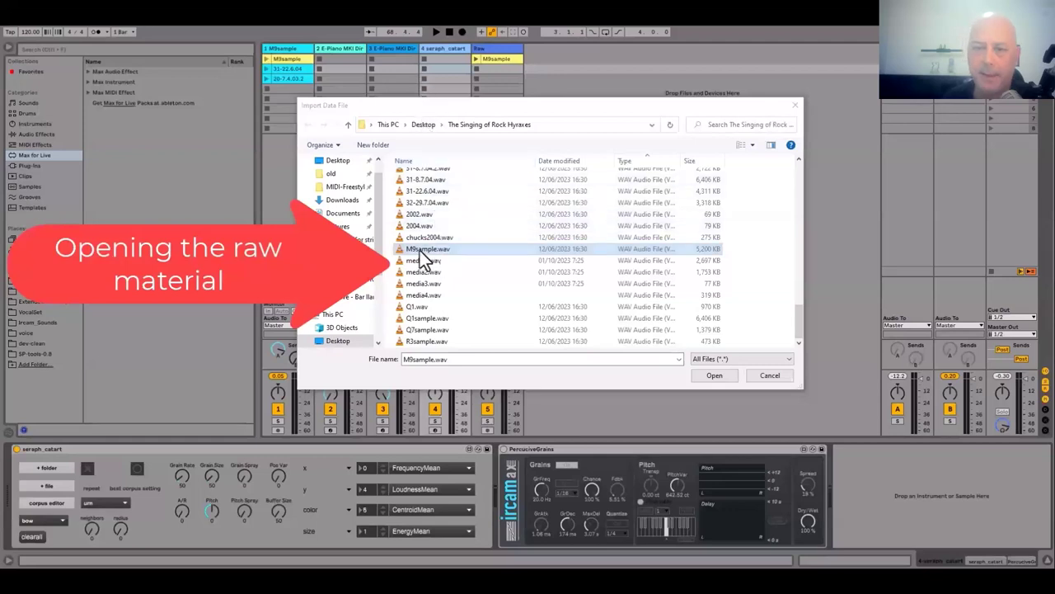
Import M9sample.wav into seraph_catart and apply the best corpus setting.
{"action": "left_click", "coordinate": [420, 250]}
{"action": "left_click", "coordinate": [714, 376]}
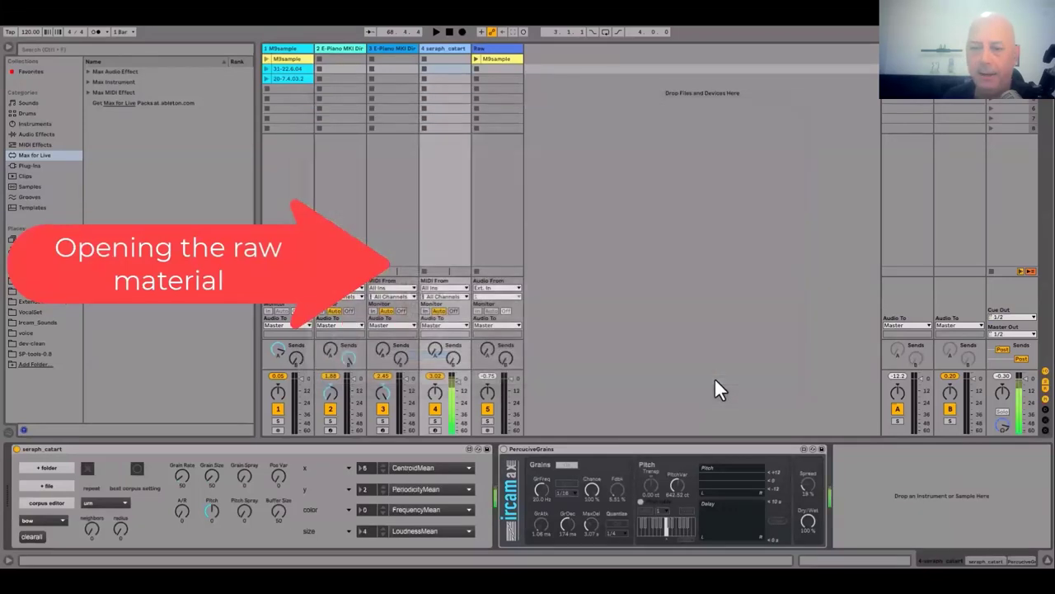
{"action": "left_click", "coordinate": [139, 468]}
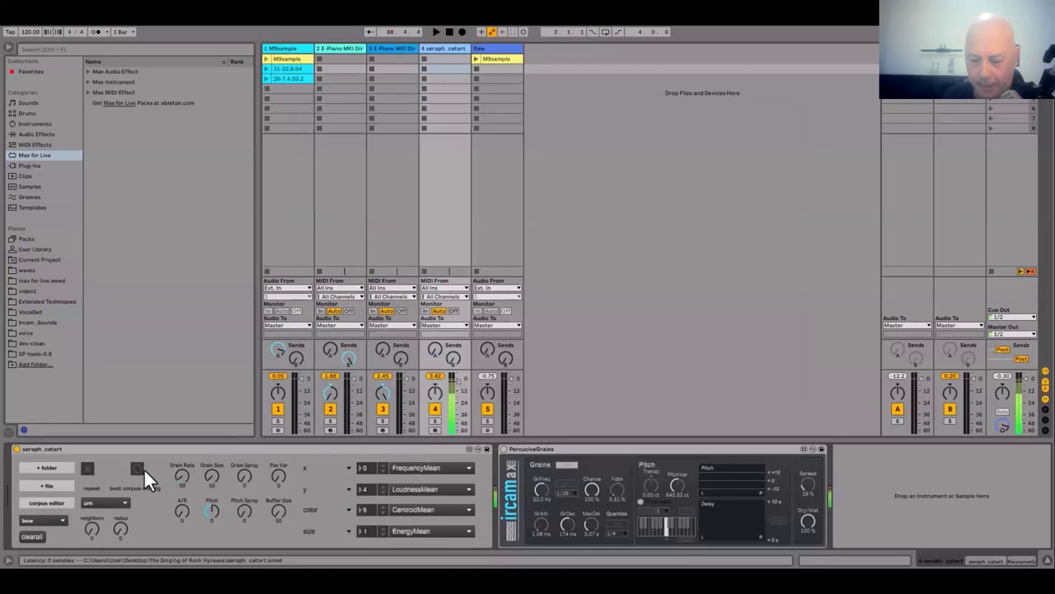
Explore the sample's grains in seraph_catart's corpus editor, first dry and again with the PercusiveGrains effect turned on.
{"action": "left_click", "coordinate": [54, 499]}
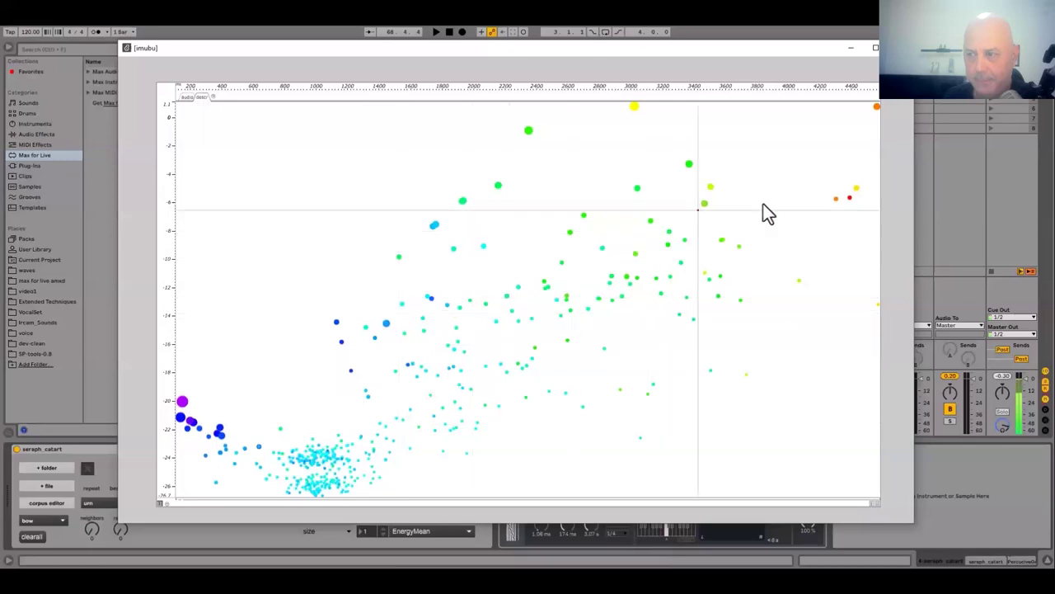
{"action": "key", "text": "ctrl+w"}
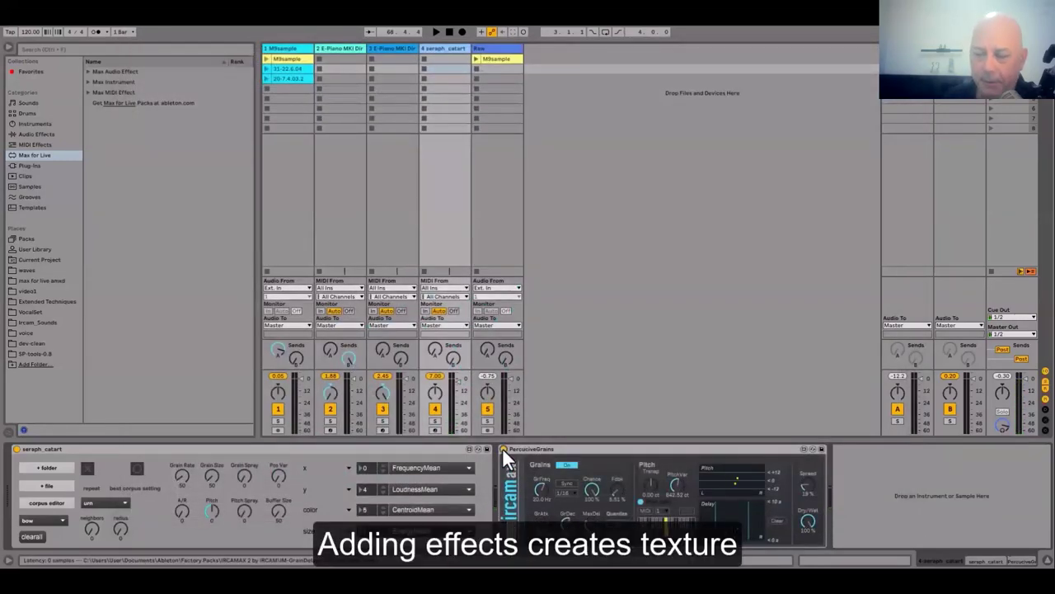
{"action": "left_click", "coordinate": [52, 499]}
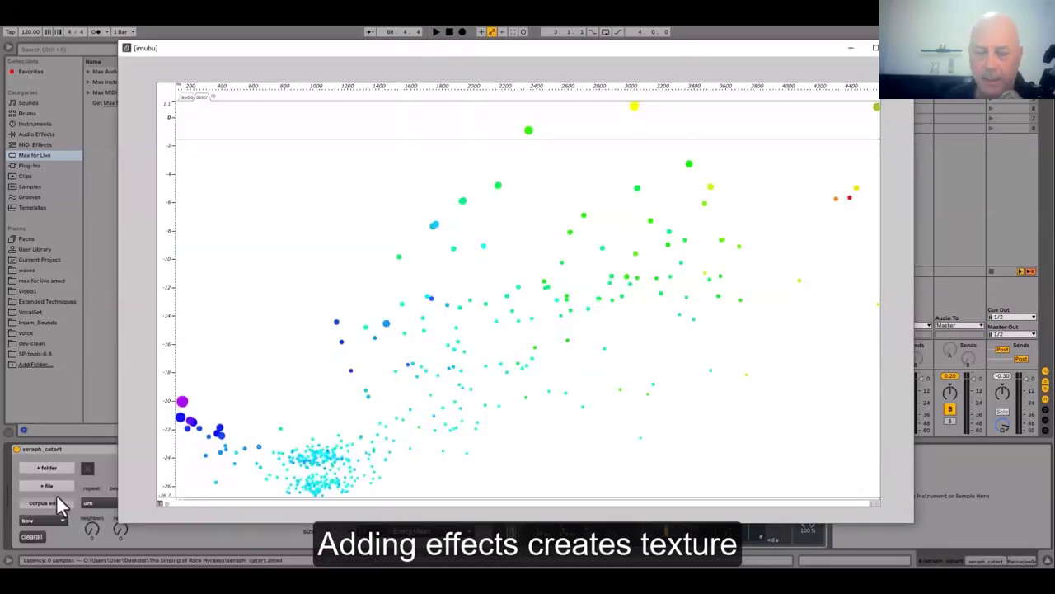
{"action": "left_click_drag", "start_coordinate": [913, 526], "coordinate": [887, 396]}
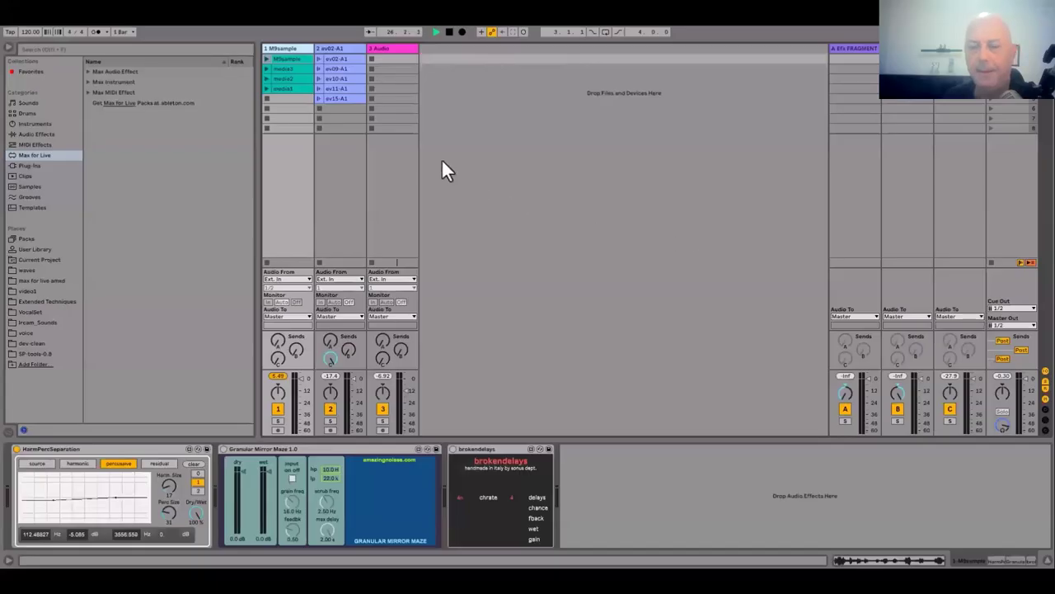
Launch the M9sample clip through HarmPercSeparation on track 1, check its waveform and return to the device chain.
{"action": "left_click", "coordinate": [267, 60]}
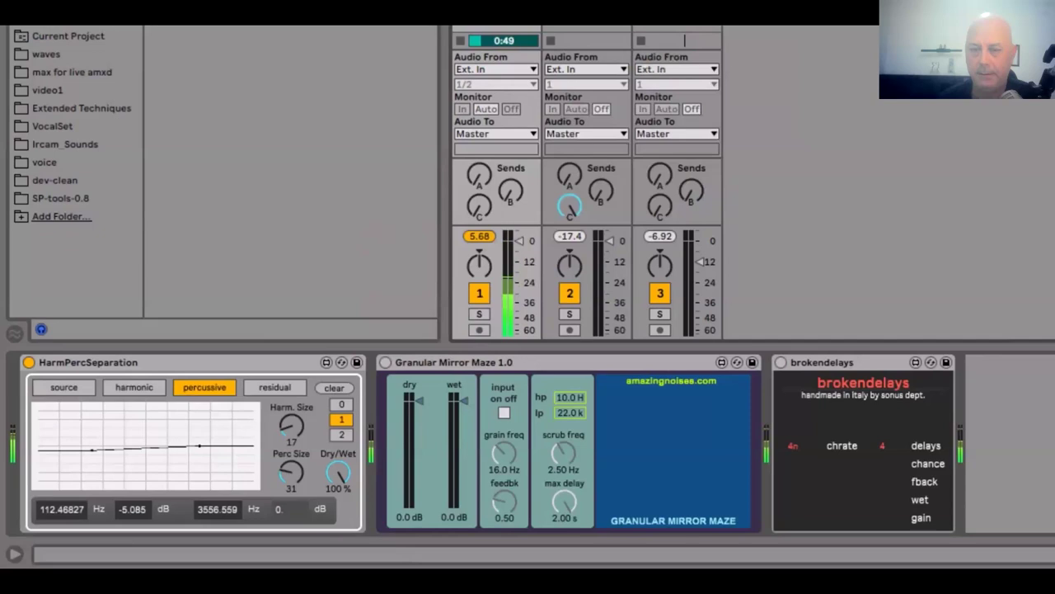
{"action": "key", "text": "shift+Tab"}
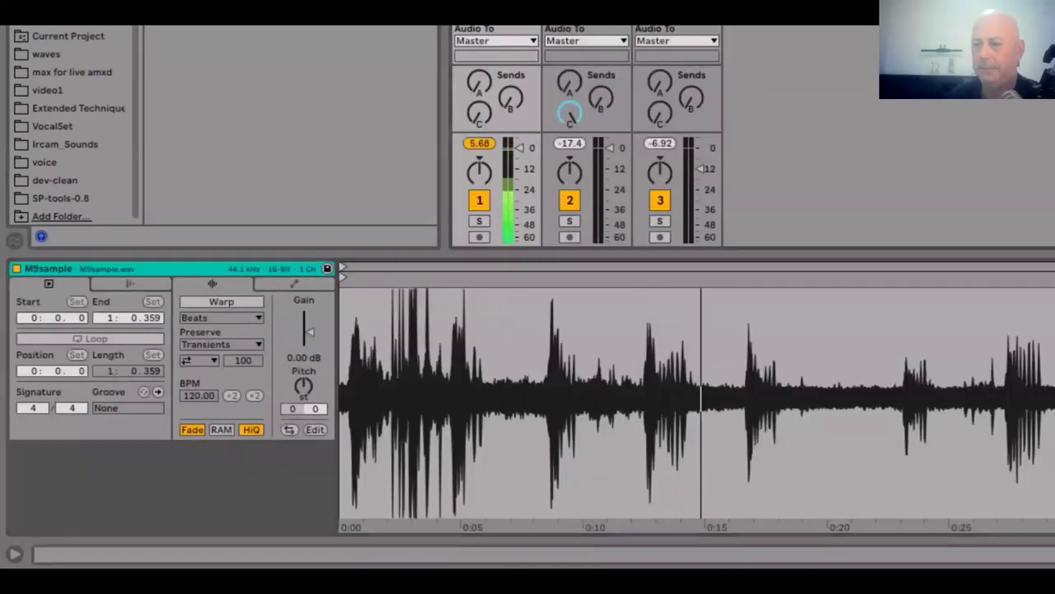
{"action": "key", "text": "shift+Tab"}
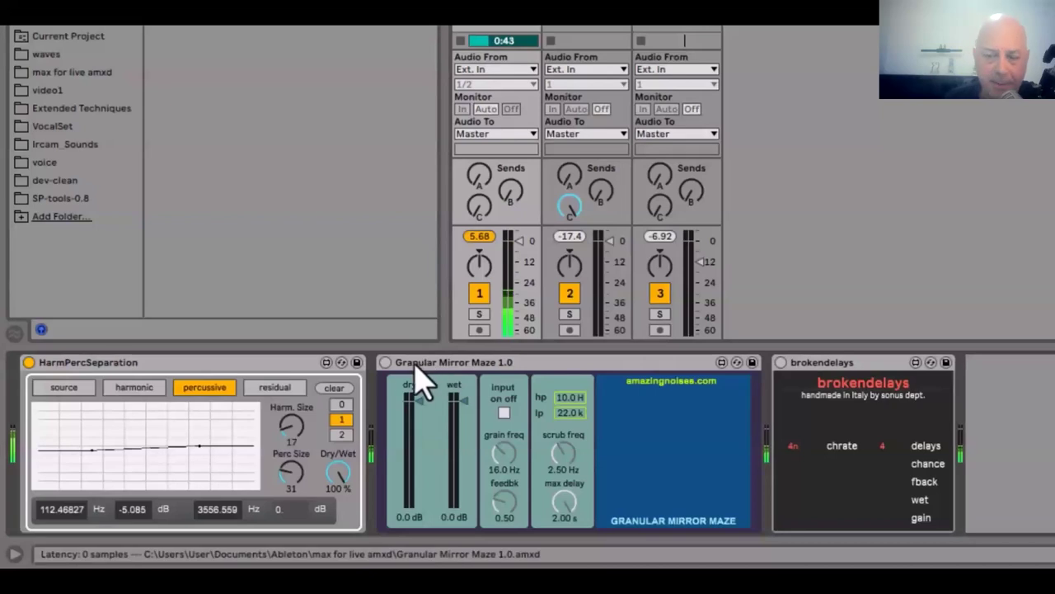
Turn on Granular Mirror Maze and brokendelays on track 1 to hear them, and bypass brokendelays again.
{"action": "left_click", "coordinate": [386, 363]}
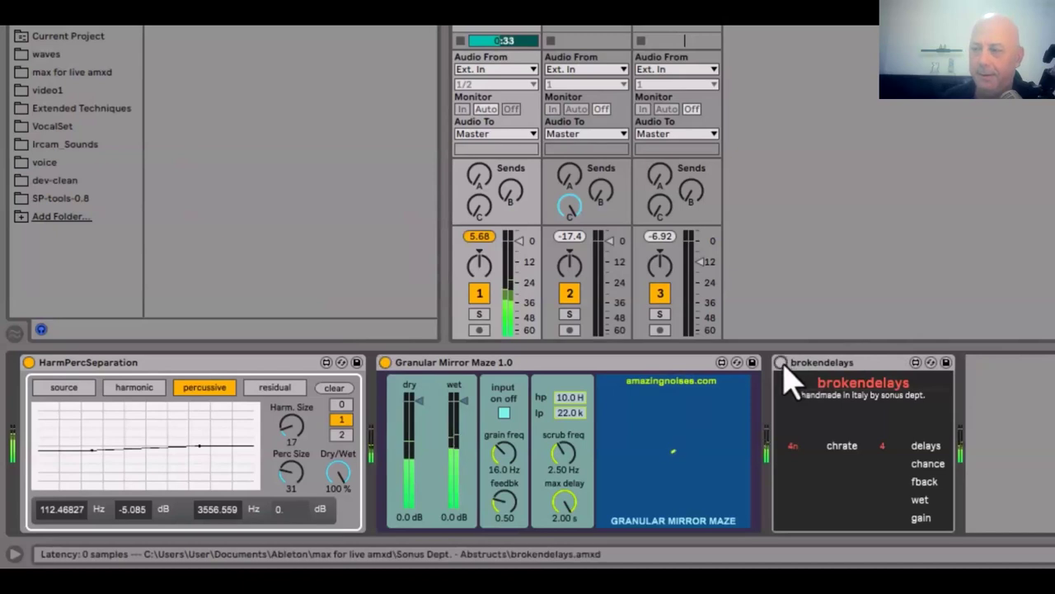
{"action": "left_click", "coordinate": [781, 364]}
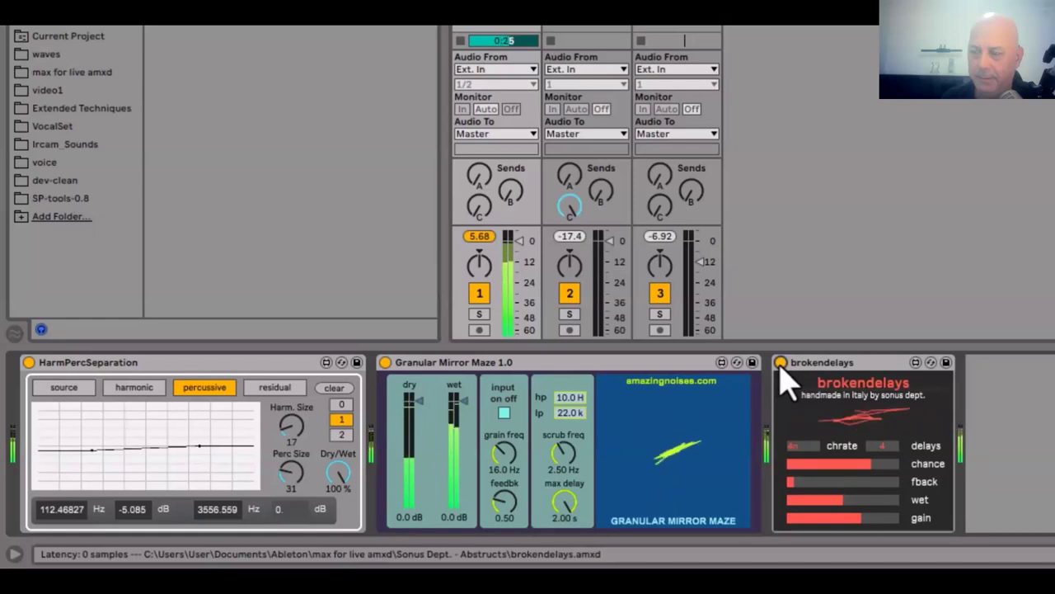
{"action": "left_click", "coordinate": [780, 363]}
Raise sends A, B and C on track 1, and view the GRM Evolution plug-in window on return C.
{"action": "left_click_drag", "start_coordinate": [486, 181], "coordinate": [487, 132]}
{"action": "left_click_drag", "start_coordinate": [509, 194], "coordinate": [509, 169]}
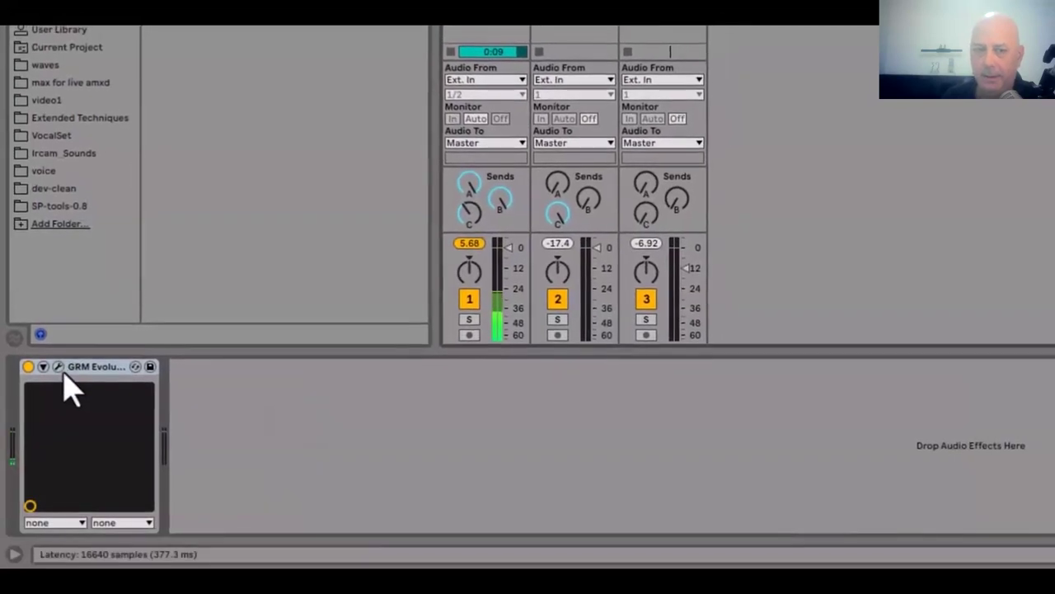
{"action": "left_click", "coordinate": [58, 365]}
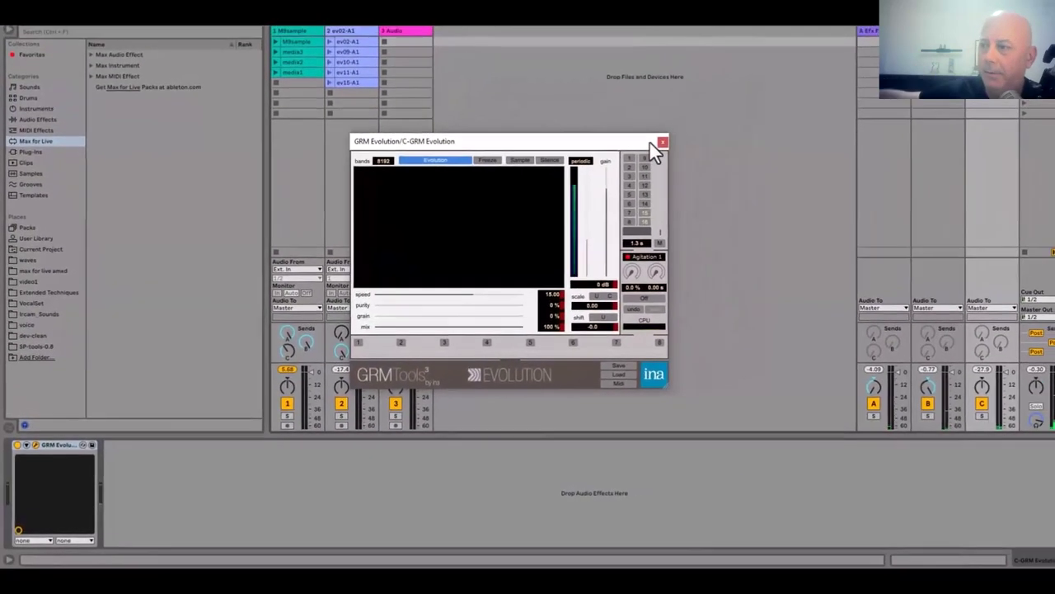
{"action": "left_click", "coordinate": [670, 136]}
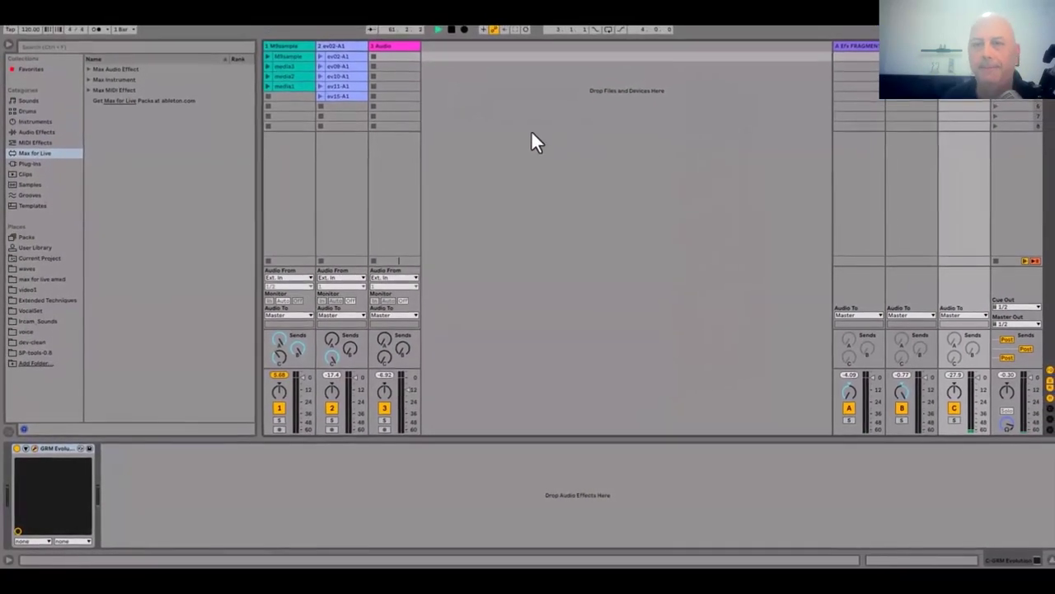
Launch the media3 clip on track 1 and turn on Granular Mirror Maze and brokendelays.
{"action": "left_click", "coordinate": [268, 69]}
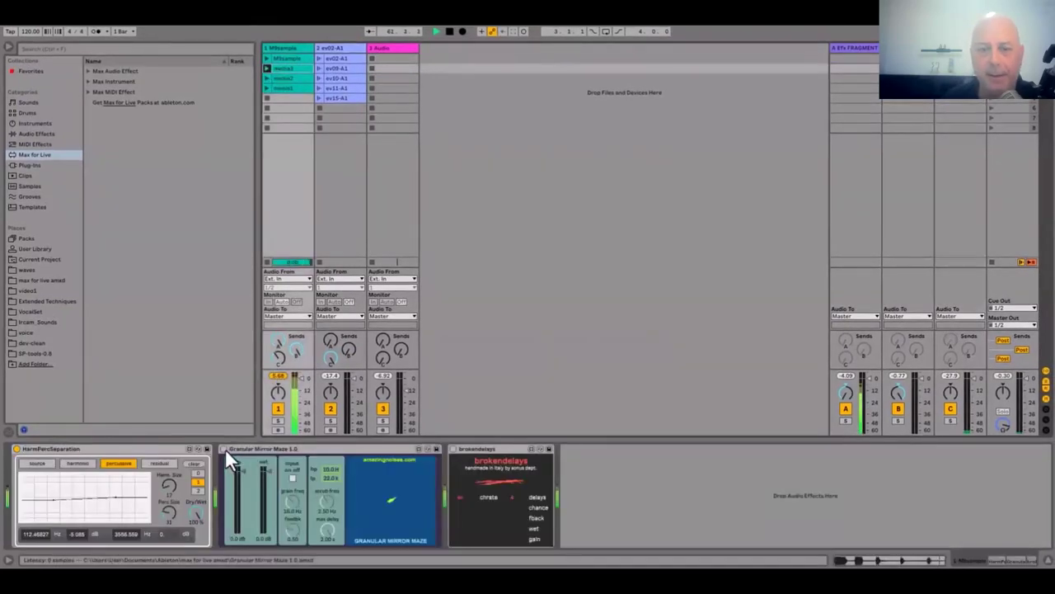
{"action": "left_click", "coordinate": [452, 448]}
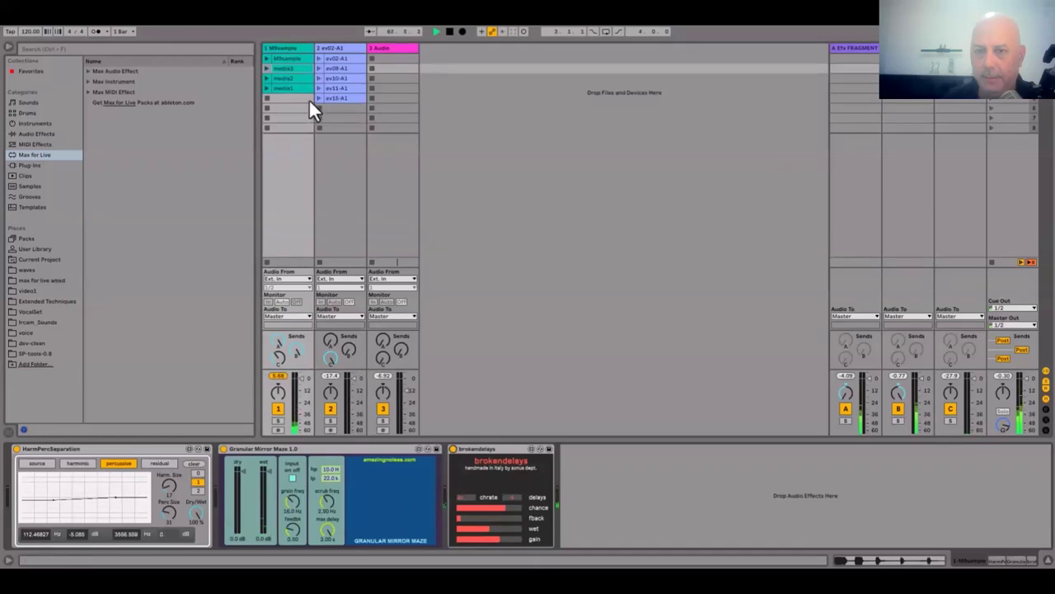
Launch media2 on track 1, add ev02-A1 on track 2, and switch track 1 to the media1 clip.
{"action": "left_click", "coordinate": [268, 77]}
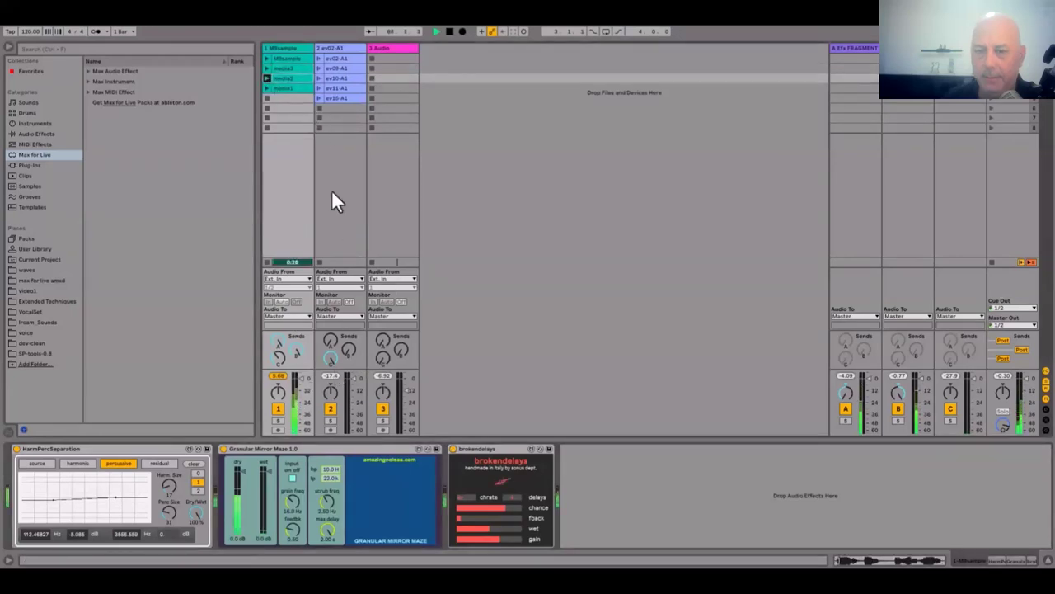
{"action": "left_click", "coordinate": [320, 59]}
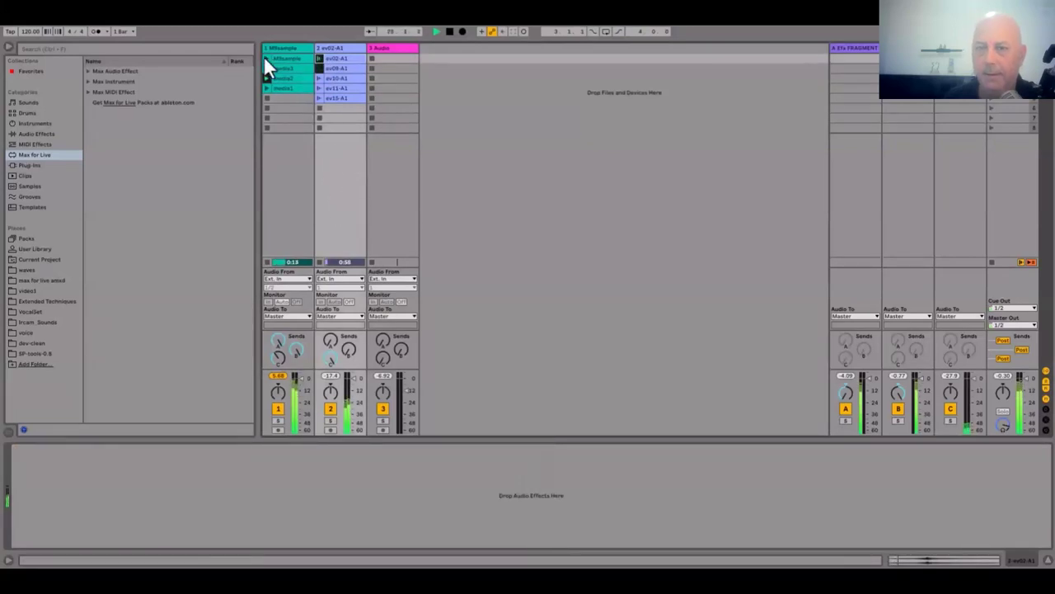
{"action": "left_click", "coordinate": [266, 87]}
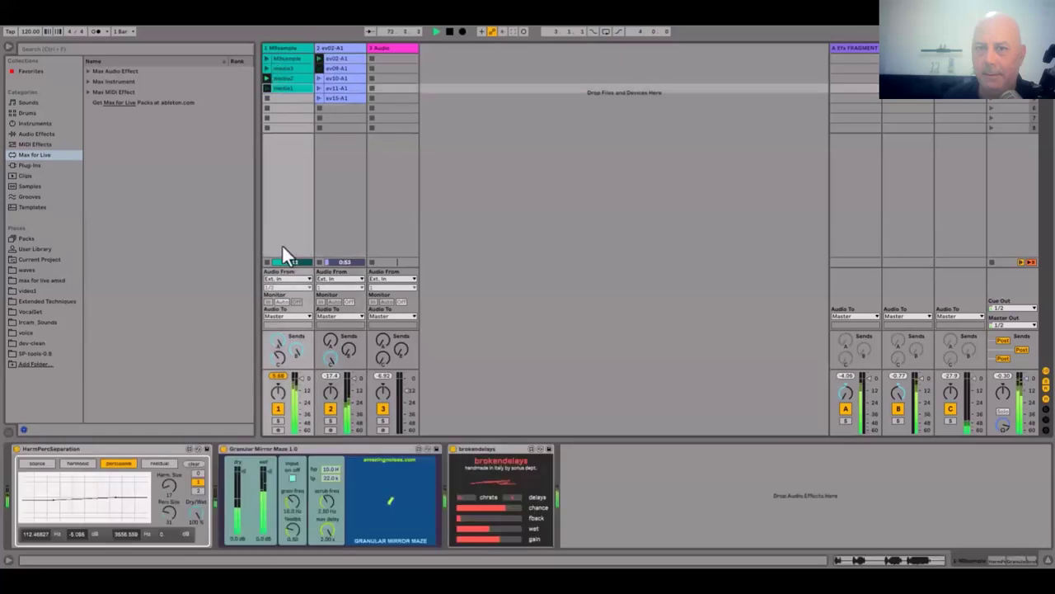
Turn off Granular Mirror Maze and brokendelays on track 1, and show return C's GRM Evolution device.
{"action": "left_click", "coordinate": [452, 450]}
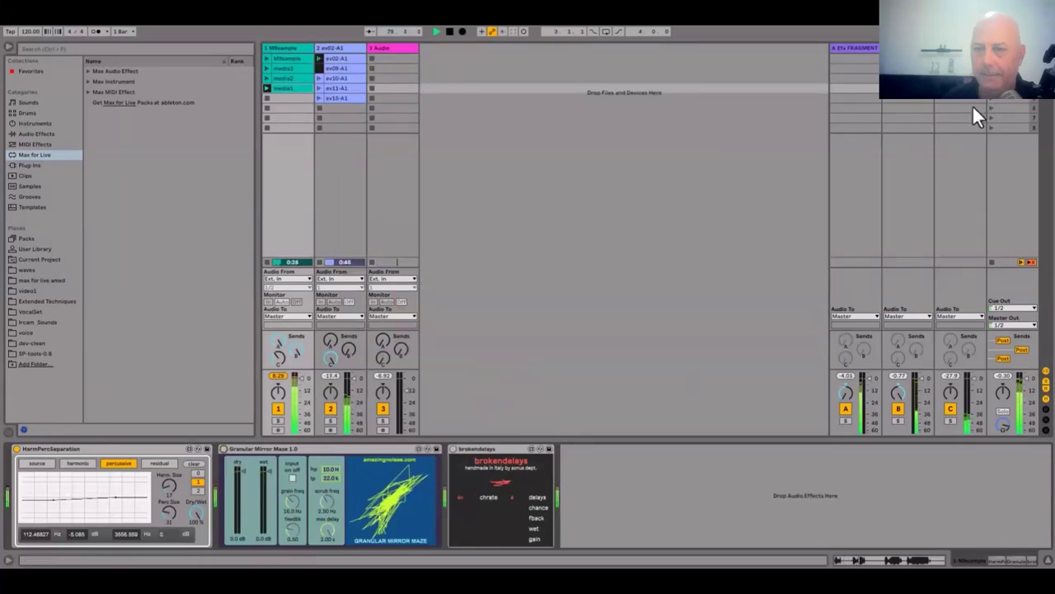
{"action": "left_click", "coordinate": [961, 47]}
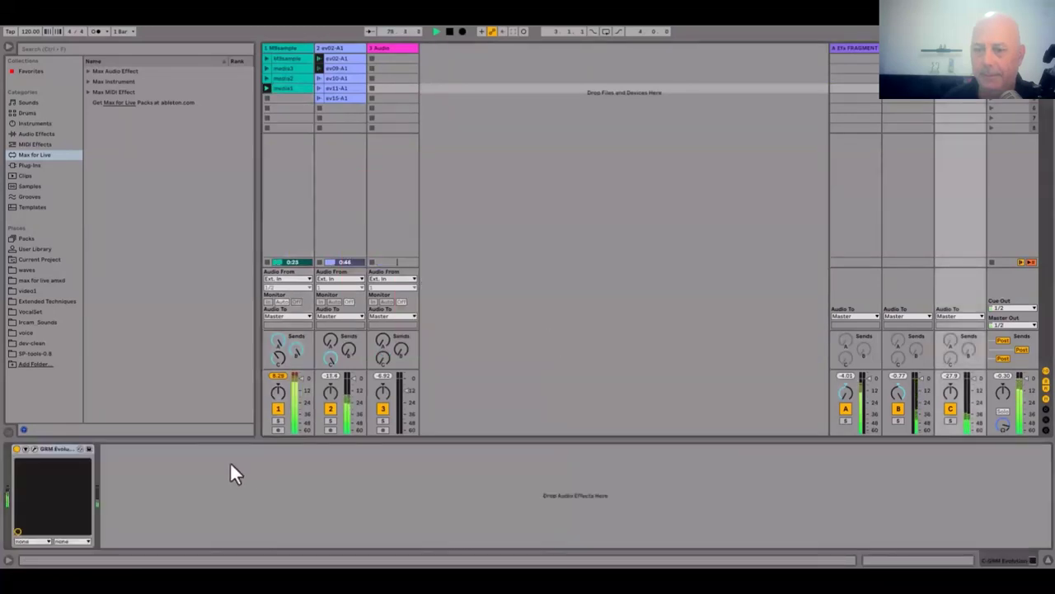
View the GRM Evolution plug-in window on return C and close it.
{"action": "left_click", "coordinate": [35, 448]}
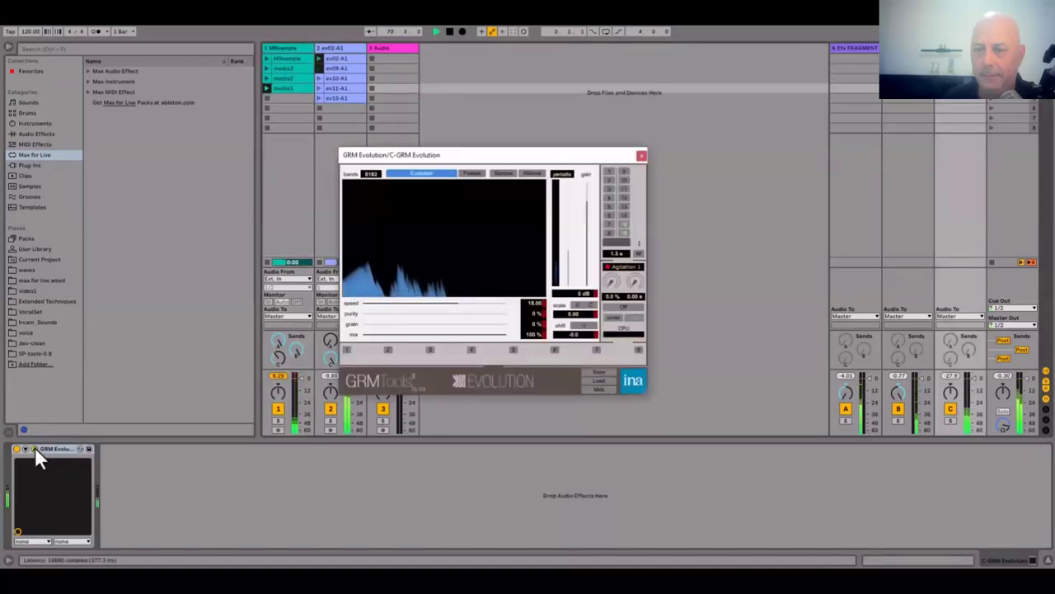
{"action": "left_click", "coordinate": [642, 154]}
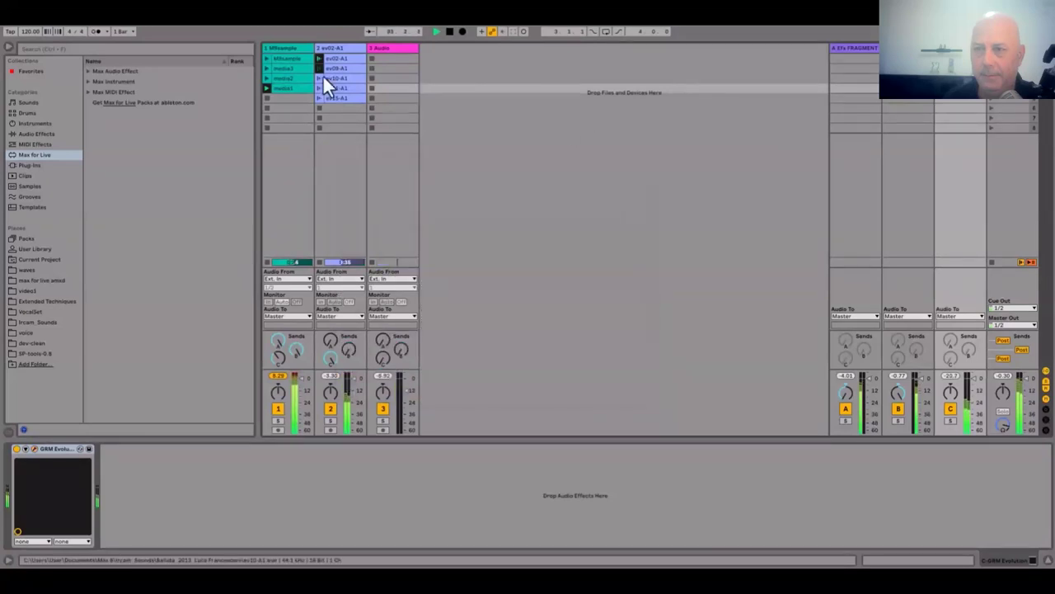
Launch the M9sample clip on track 1, with brokendelays and Granular Mirror Maze turned off.
{"action": "left_click", "coordinate": [267, 57]}
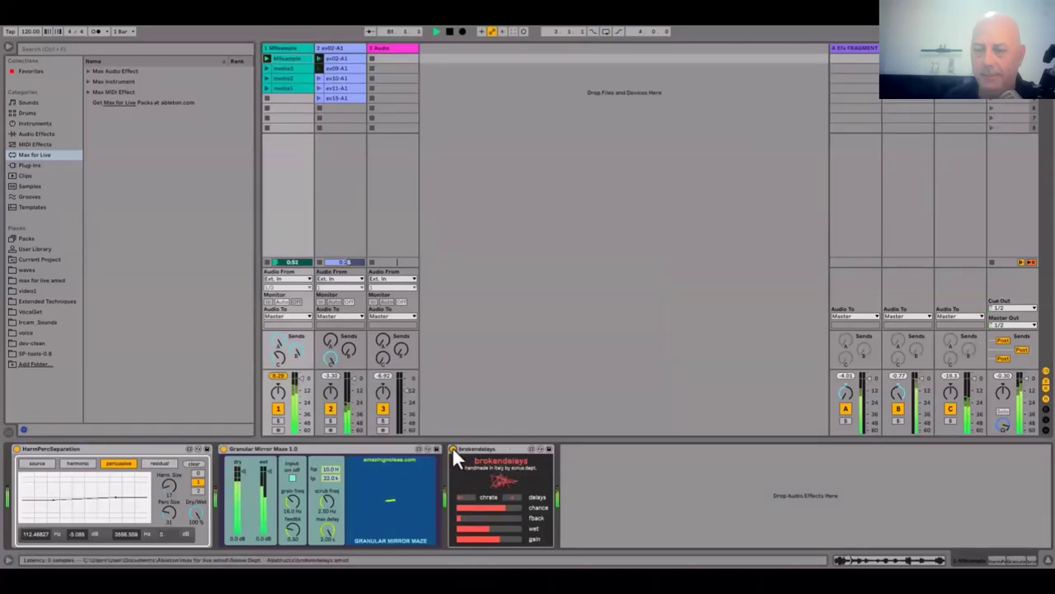
{"action": "left_click", "coordinate": [453, 449]}
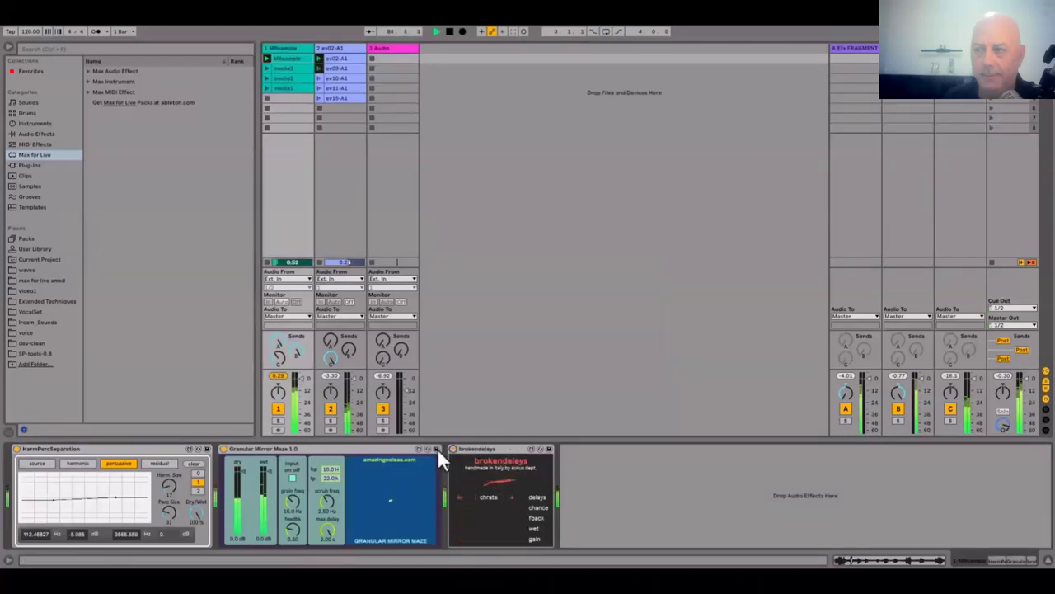
{"action": "left_click", "coordinate": [223, 449]}
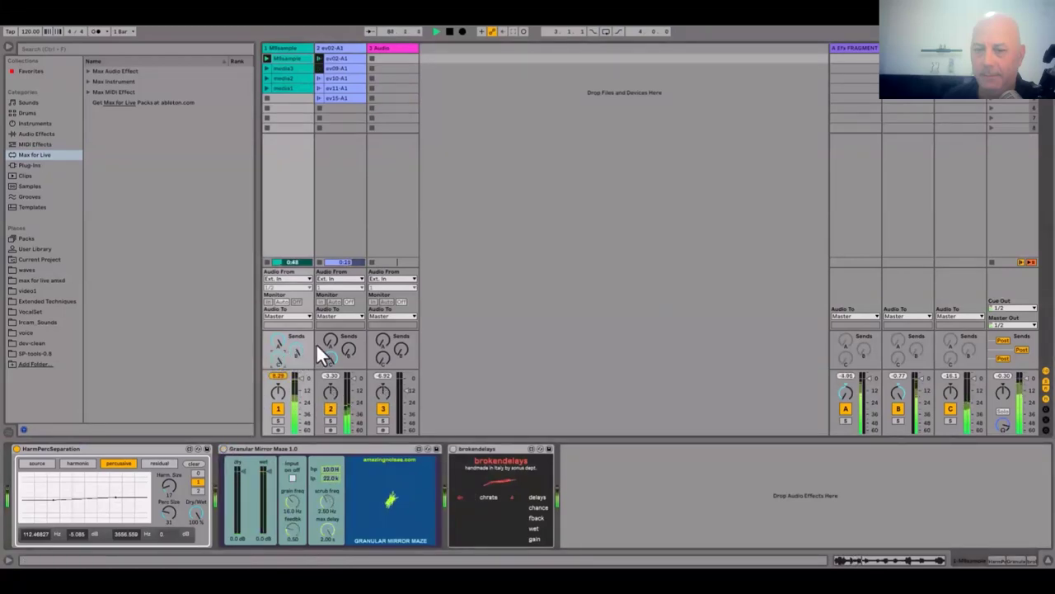
Launch ev10-A1 on track 2, switch to ev11-A1, and view both clips' waveforms.
{"action": "left_click", "coordinate": [322, 77]}
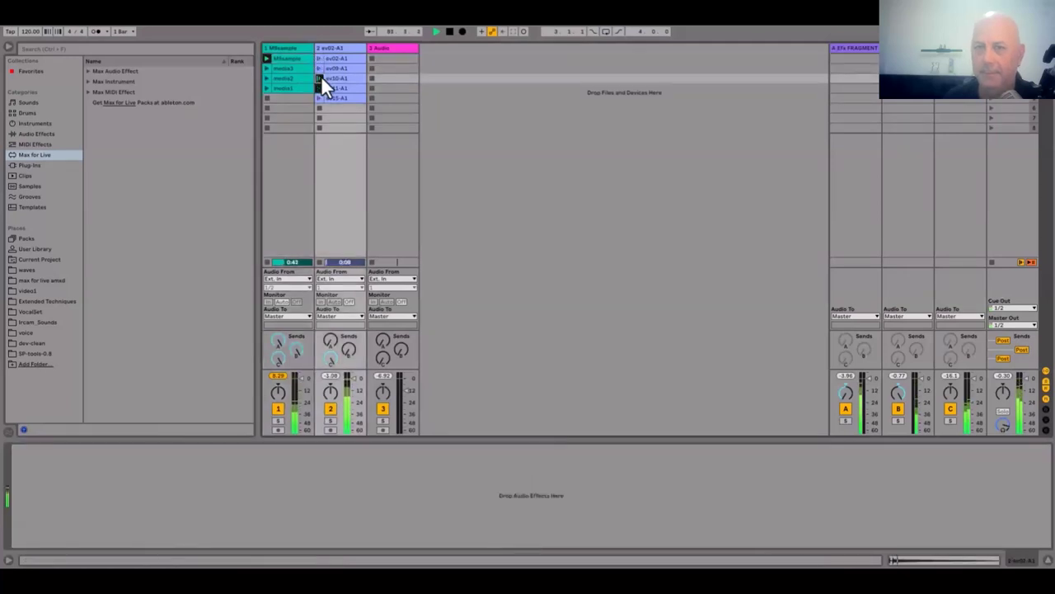
{"action": "left_click", "coordinate": [334, 78]}
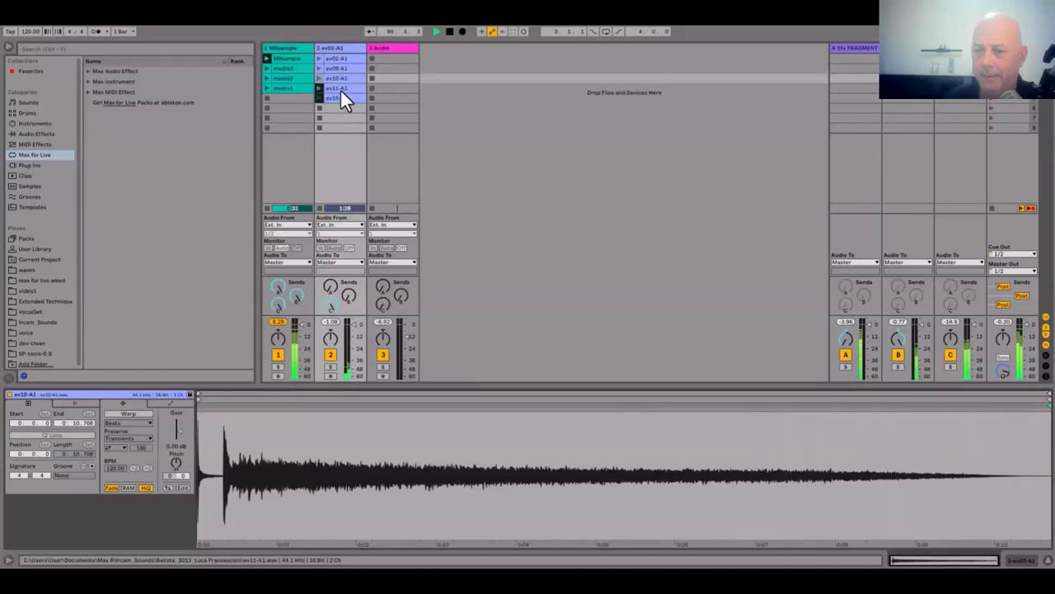
{"action": "left_click", "coordinate": [341, 89]}
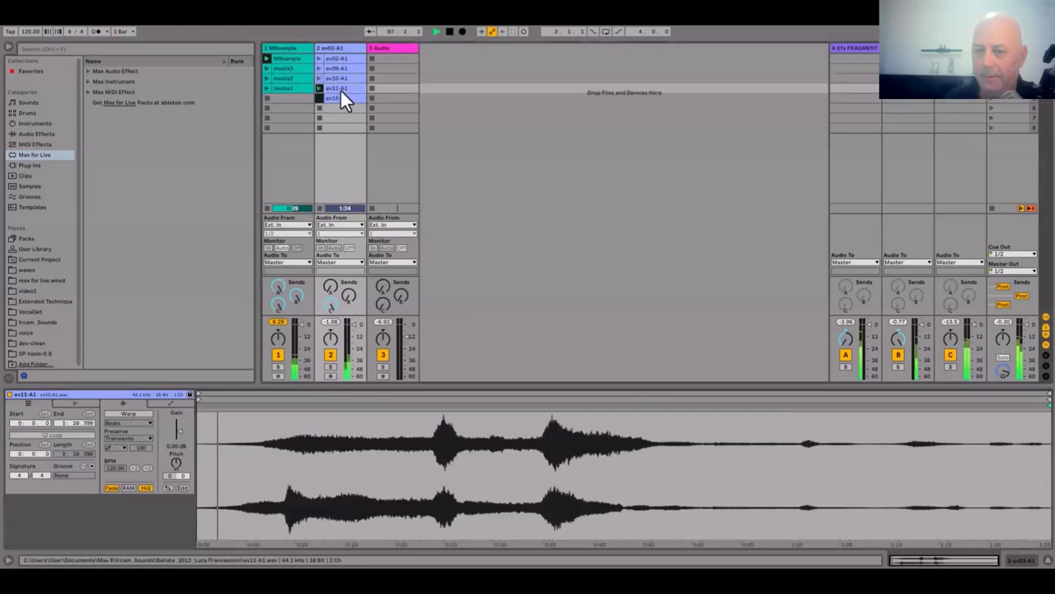
Switch Granular Mirror Maze and brokendelays on for track 1's M9sample clip, and turn both off again.
{"action": "double_click", "coordinate": [290, 46]}
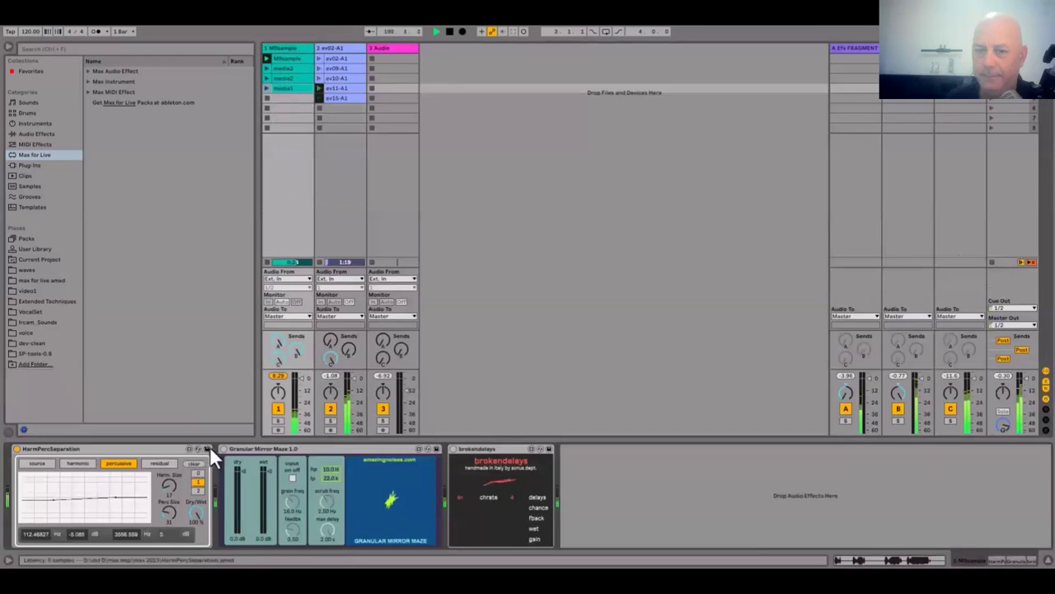
{"action": "left_click", "coordinate": [453, 448]}
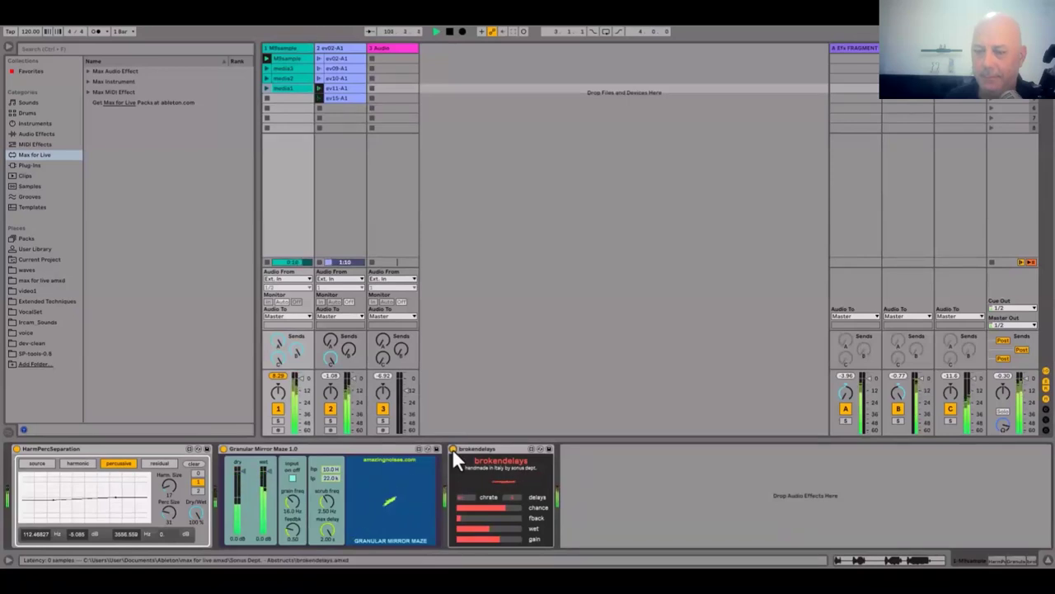
{"action": "left_click", "coordinate": [453, 449]}
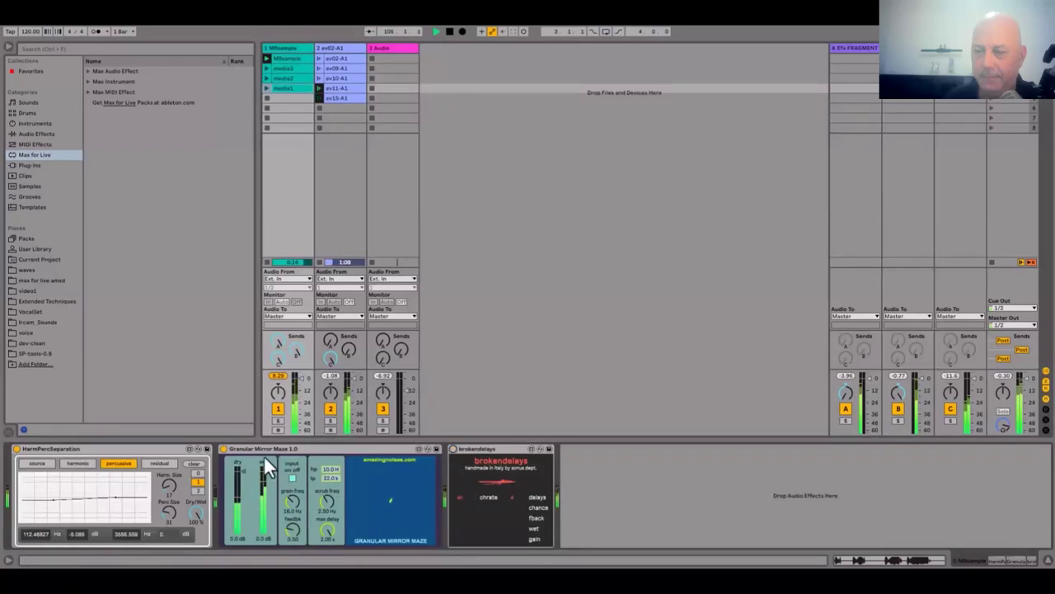
{"action": "left_click", "coordinate": [222, 449]}
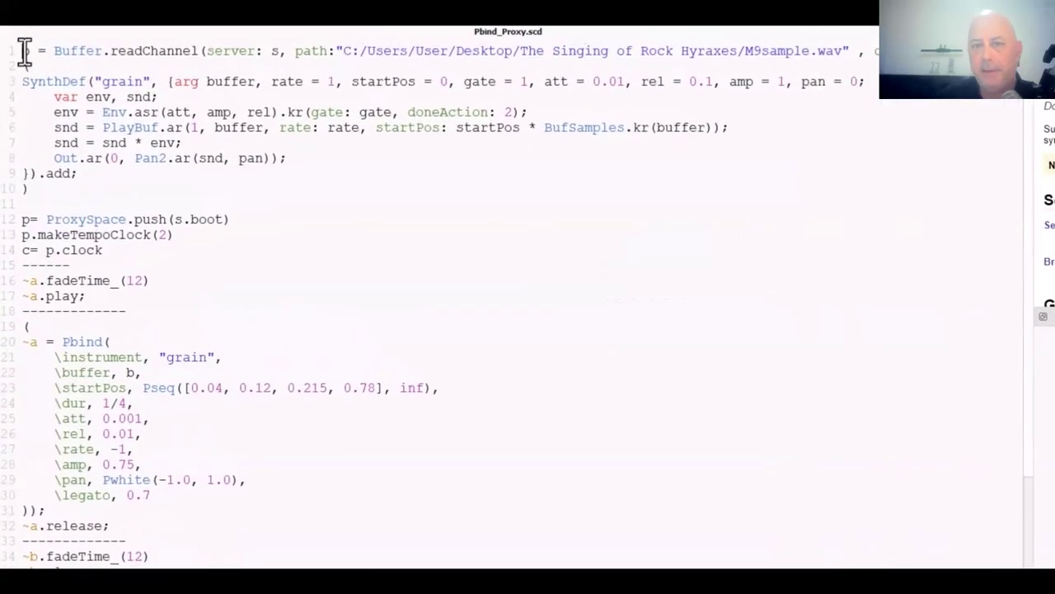
Switch to SuperCollider, load M9sample.wav into buffer b, and evaluate the "grain" SynthDef block in Pbind_Proxy.scd.
{"action": "key", "text": "shift+Return"}
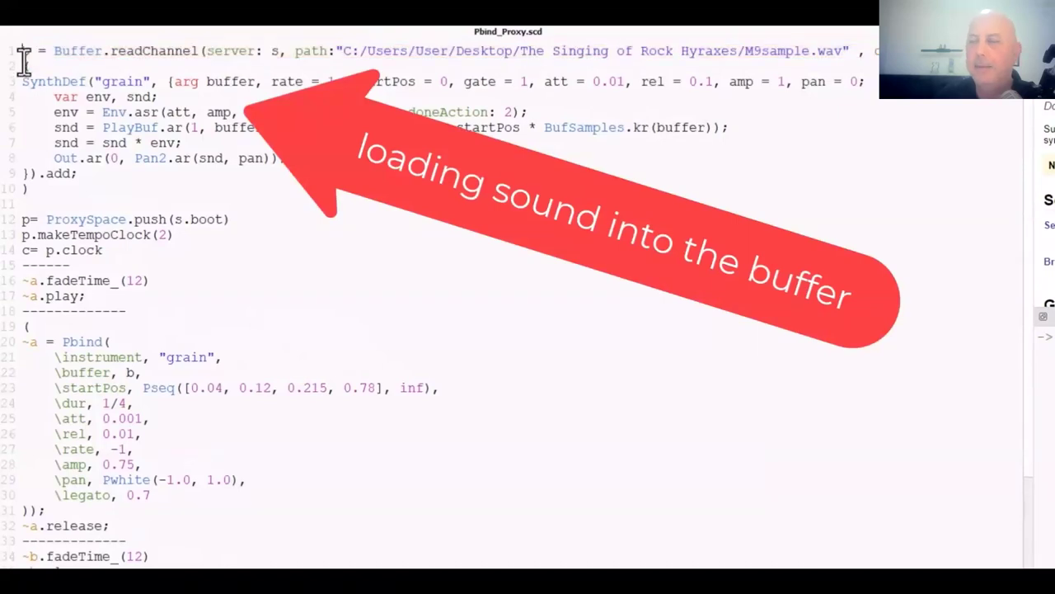
{"action": "double_click", "coordinate": [23, 68]}
{"action": "key", "text": "ctrl+Return"}
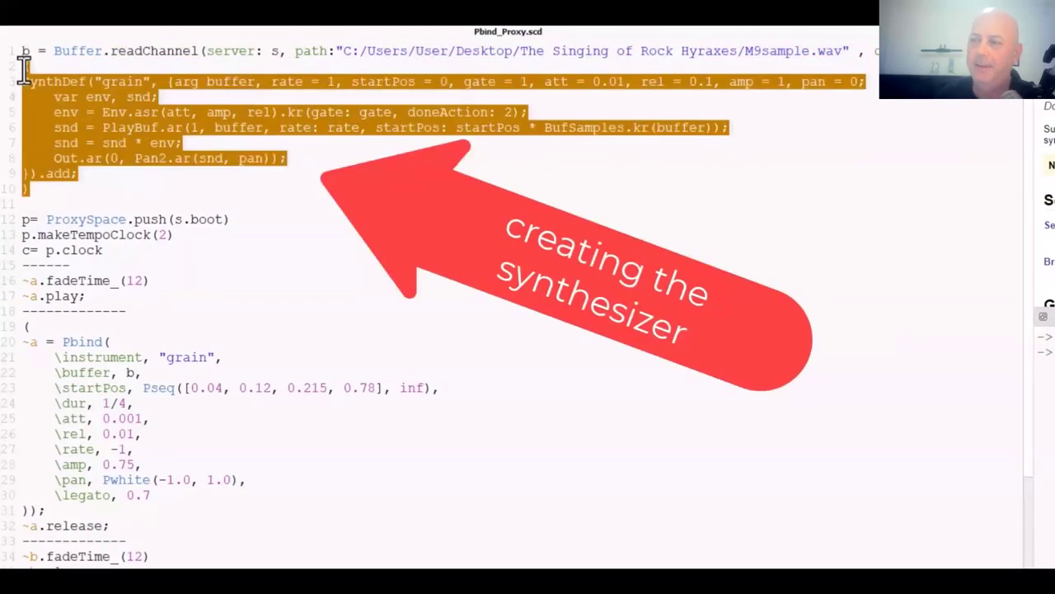
Push a ProxySpace on the booted server, make its tempo clock with tempo 2, and assign p.clock to c.
{"action": "left_click", "coordinate": [23, 218]}
{"action": "key", "text": "shift+Return"}
{"action": "left_click", "coordinate": [23, 234]}
{"action": "key", "text": "shift+Return"}
{"action": "left_click", "coordinate": [23, 250]}
{"action": "key", "text": "shift+Return"}
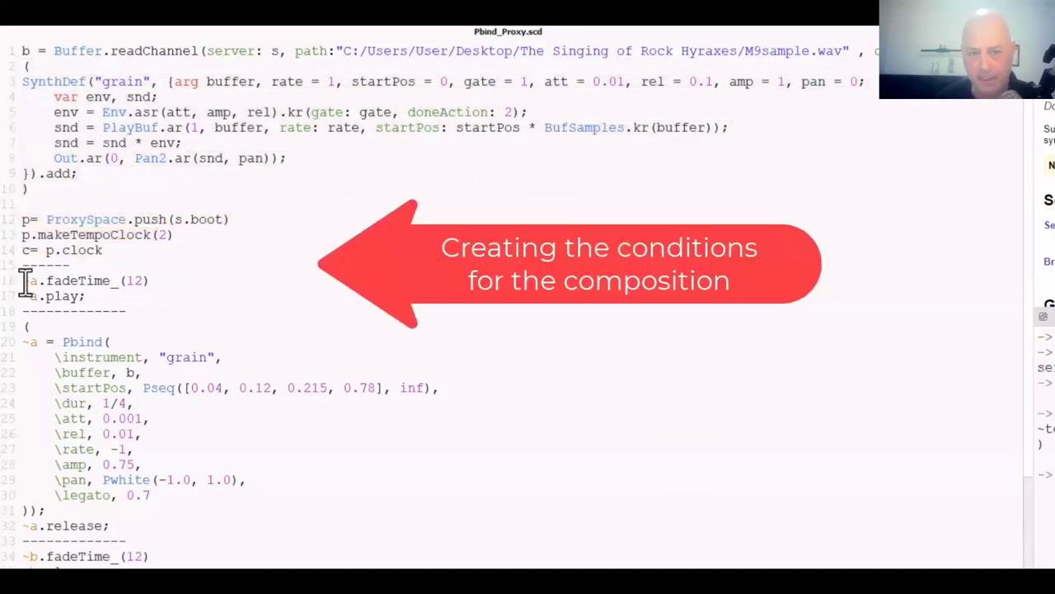
Play proxy ~a with a fade time of 12 and evaluate its "grain" Pbind block.
{"action": "left_click", "coordinate": [26, 282]}
{"action": "key", "text": "shift+Return"}
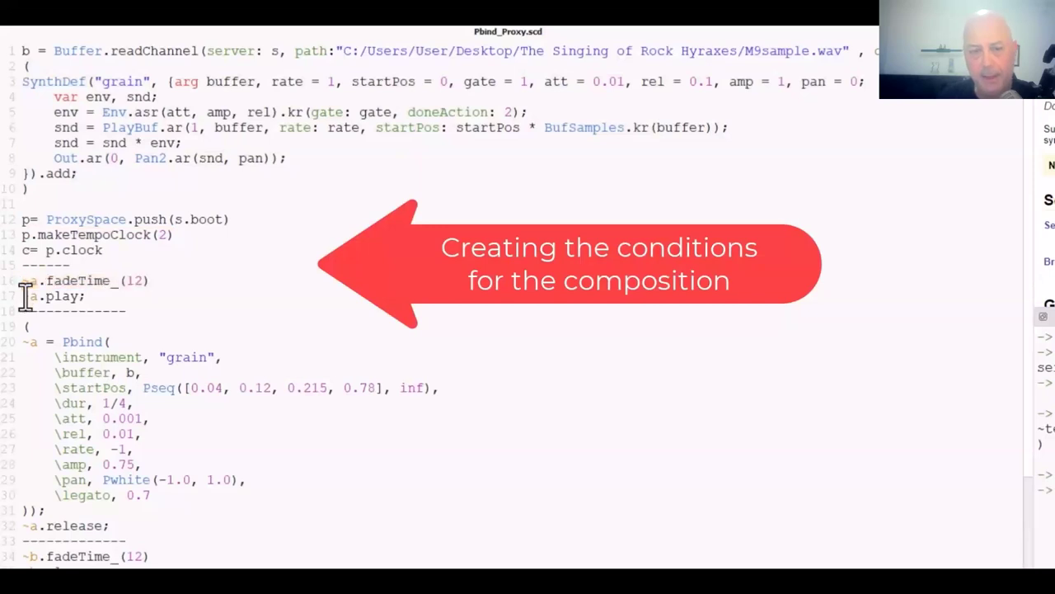
{"action": "left_click", "coordinate": [25, 296]}
{"action": "key", "text": "shift+Return"}
{"action": "left_click", "coordinate": [26, 333]}
{"action": "key", "text": "ctrl+Return"}
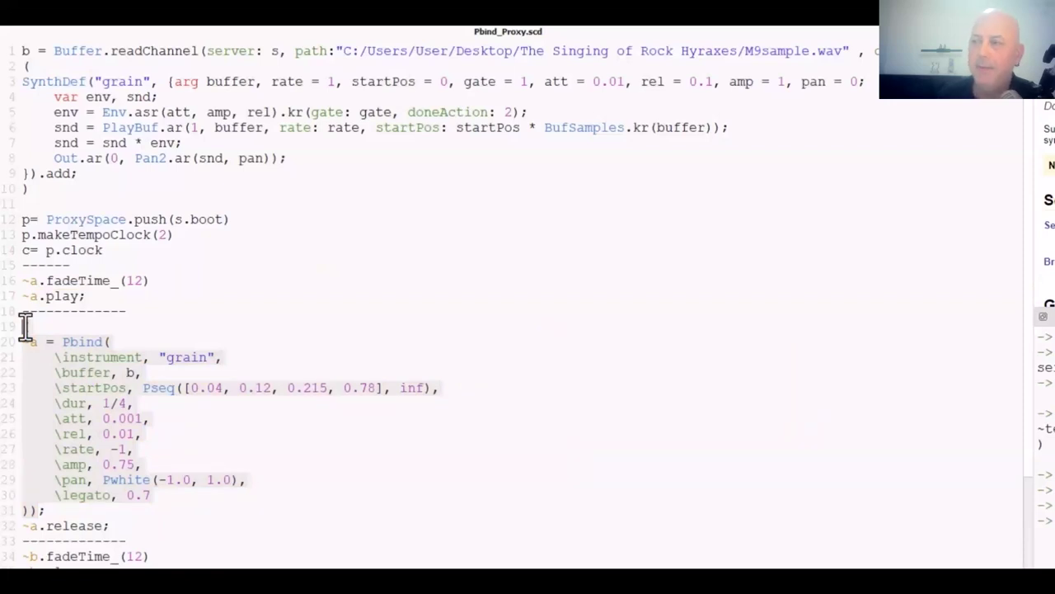
Release proxy ~a by evaluating the ~a.release line below its Pbind block.
{"action": "scroll", "coordinate": [302, 456], "scroll_direction": "down", "scroll_amount": 1}
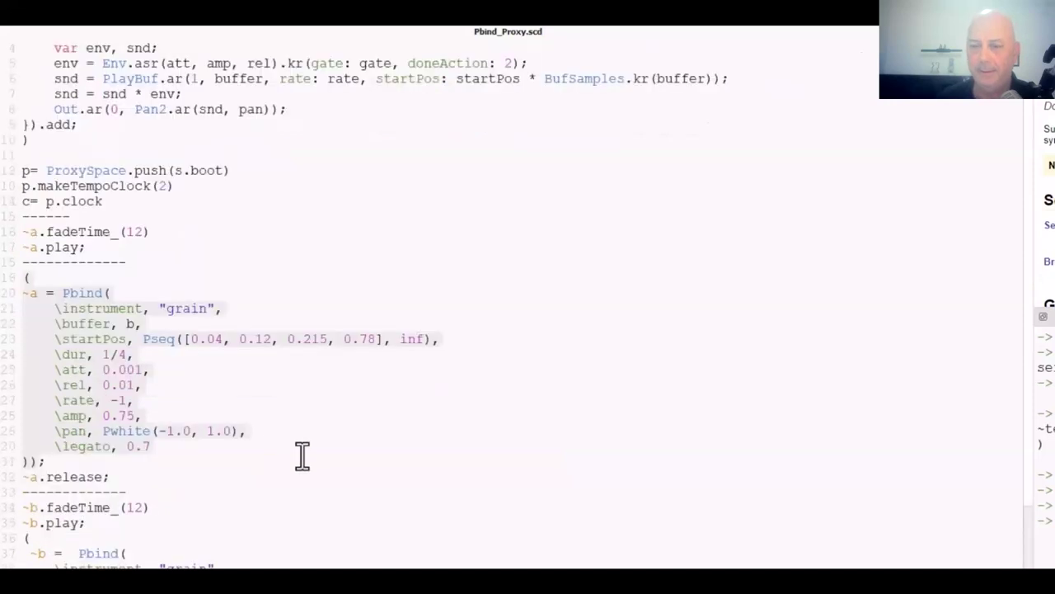
{"action": "scroll", "coordinate": [302, 456], "scroll_direction": "down", "scroll_amount": 1}
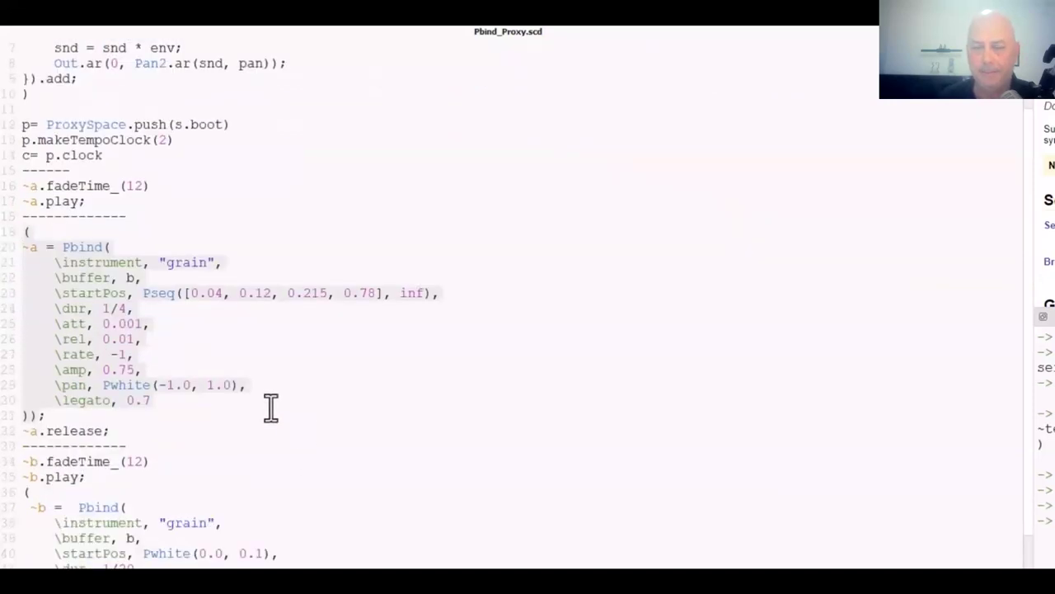
{"action": "left_click", "coordinate": [23, 431]}
{"action": "key", "text": "shift+Return"}
Play proxy ~b with a fade time of 12 and evaluate its "grain" Pbind block.
{"action": "left_click", "coordinate": [24, 463]}
{"action": "key", "text": "shift+Return"}
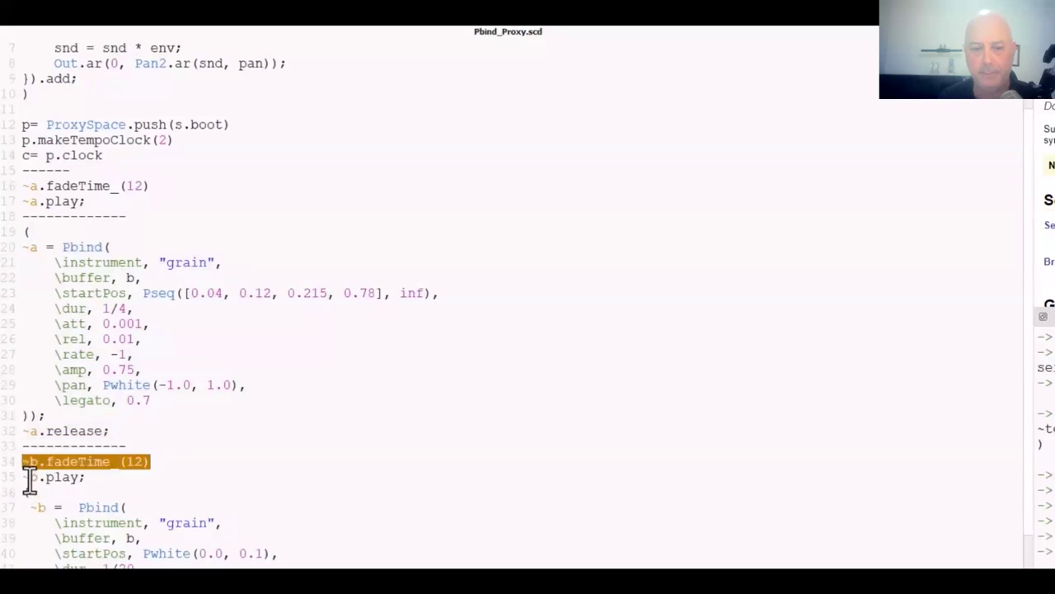
{"action": "left_click", "coordinate": [26, 478]}
{"action": "key", "text": "shift+Return"}
{"action": "left_click", "coordinate": [26, 492]}
{"action": "key", "text": "ctrl+Return"}
Examine the parameters of the ~b Pbind block and the ~c Pbind block that follows it.
{"action": "scroll", "coordinate": [280, 488], "scroll_direction": "down", "scroll_amount": 2}
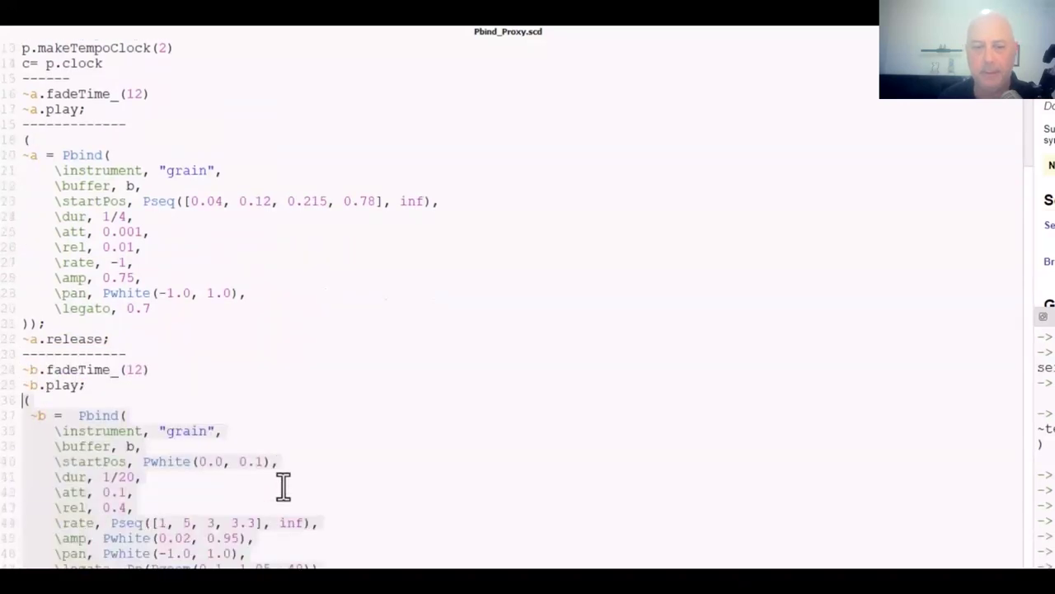
{"action": "scroll", "coordinate": [283, 487], "scroll_direction": "down", "scroll_amount": 2}
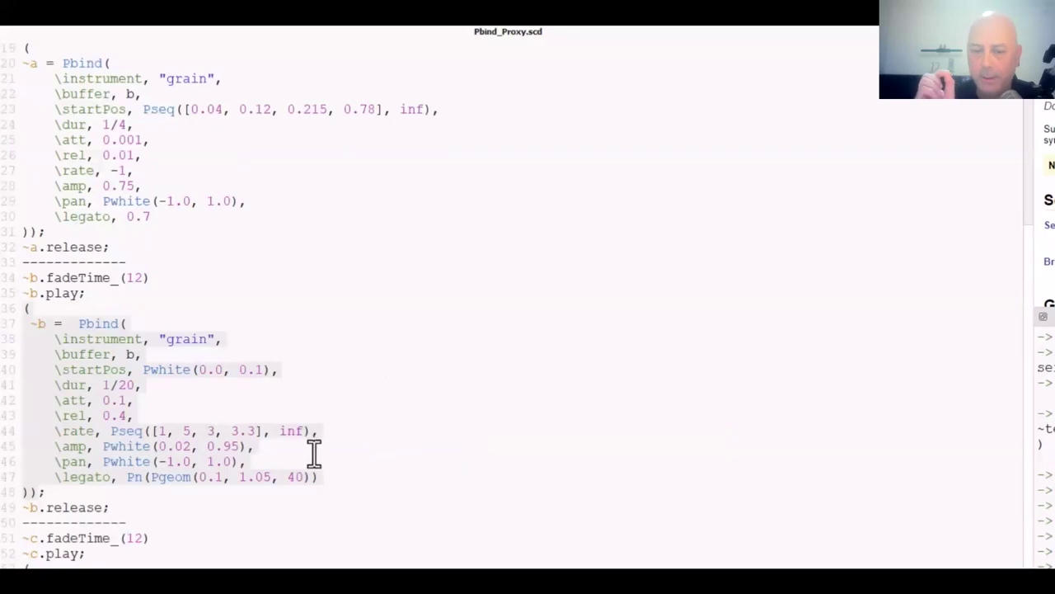
{"action": "scroll", "coordinate": [321, 445], "scroll_direction": "down", "scroll_amount": 1}
{"action": "scroll", "coordinate": [324, 437], "scroll_direction": "down", "scroll_amount": 2}
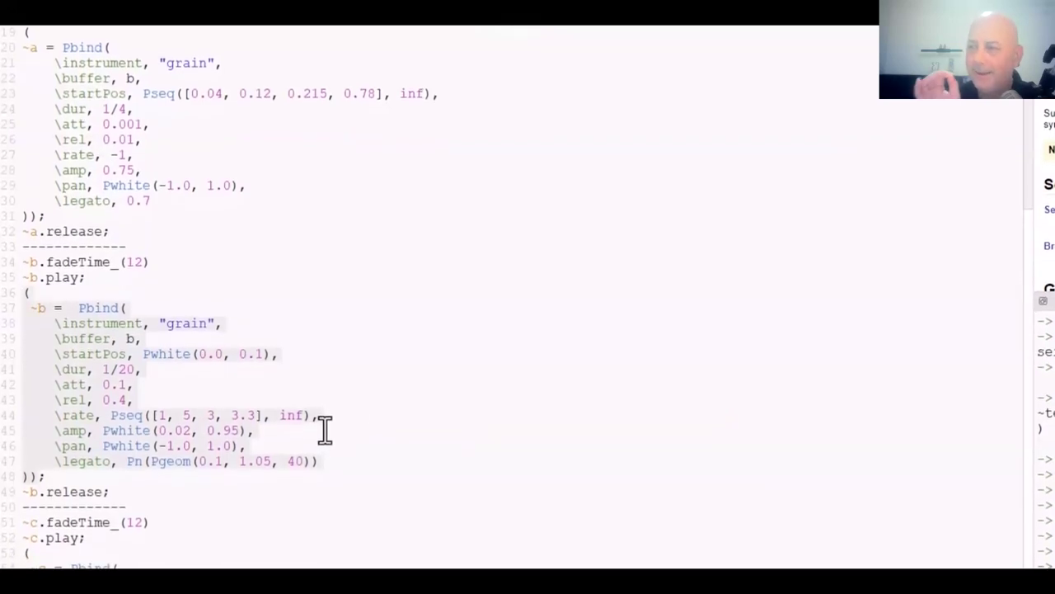
{"action": "scroll", "coordinate": [314, 385], "scroll_direction": "down", "scroll_amount": 4}
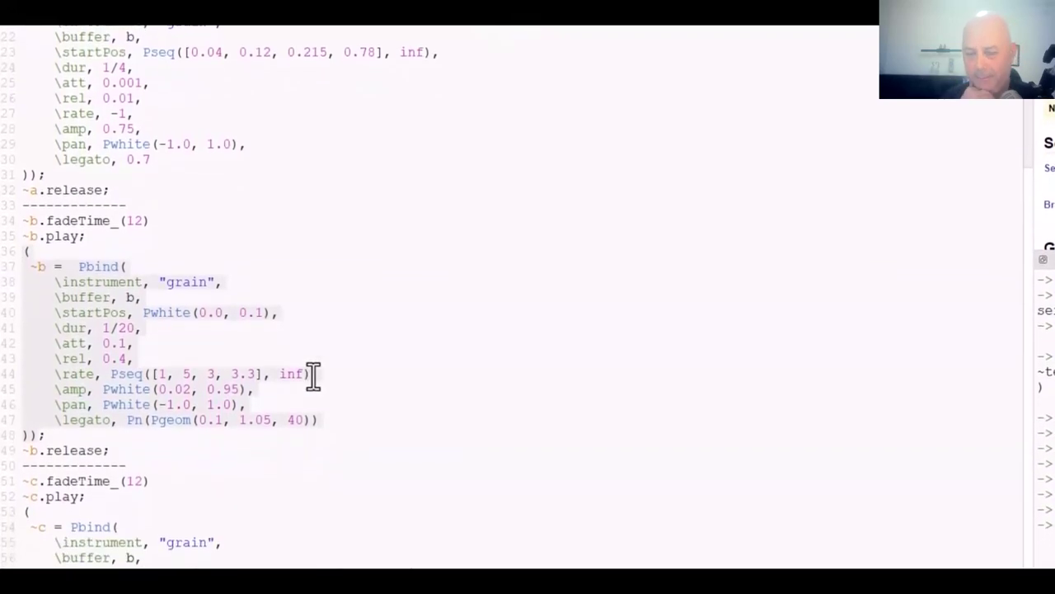
{"action": "scroll", "coordinate": [194, 363], "scroll_direction": "down", "scroll_amount": 6}
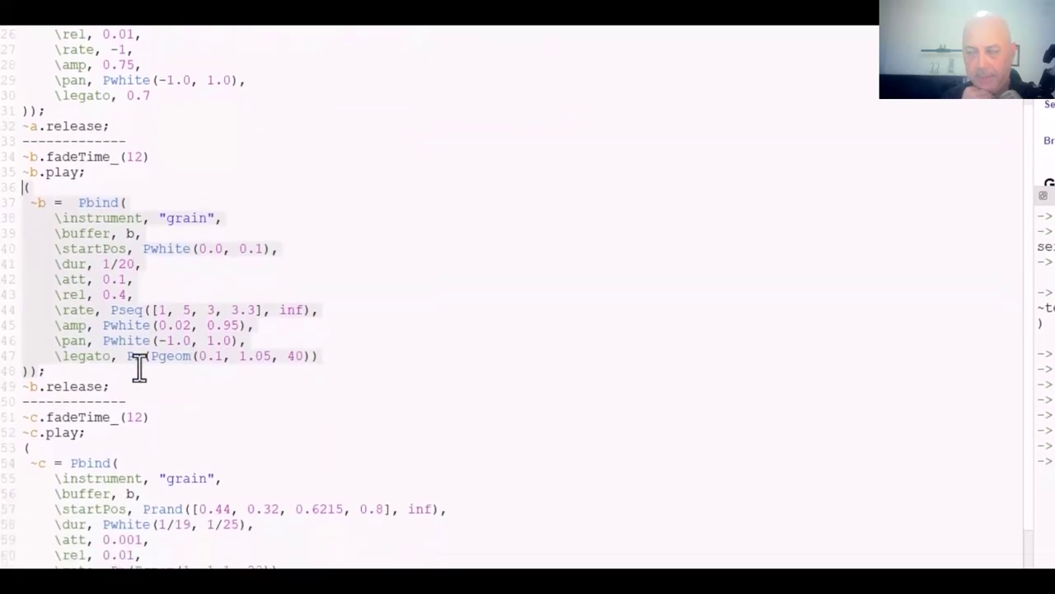
{"action": "scroll", "coordinate": [24, 314], "scroll_direction": "down", "scroll_amount": 1}
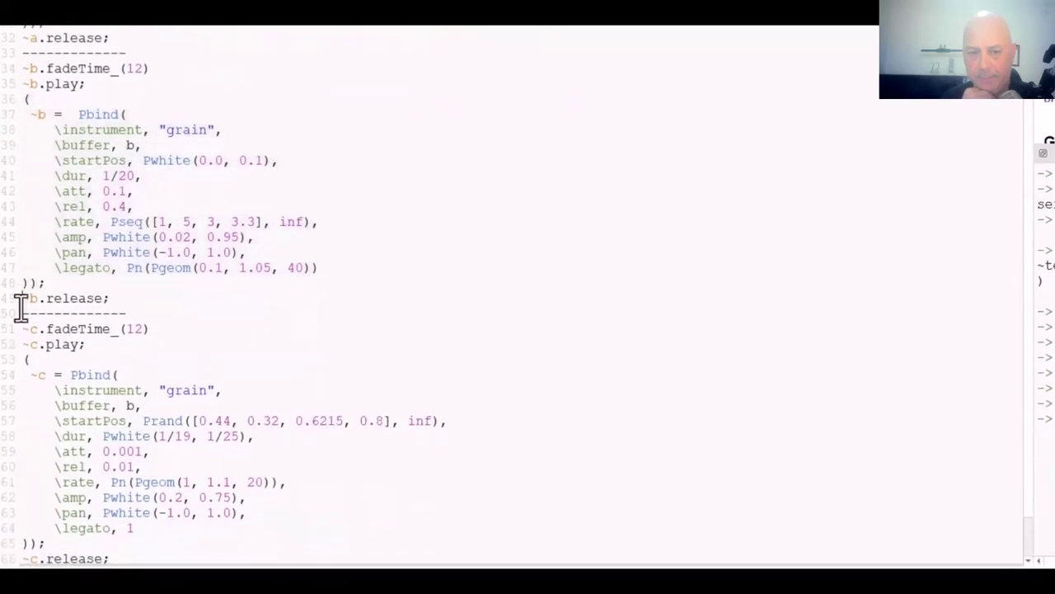